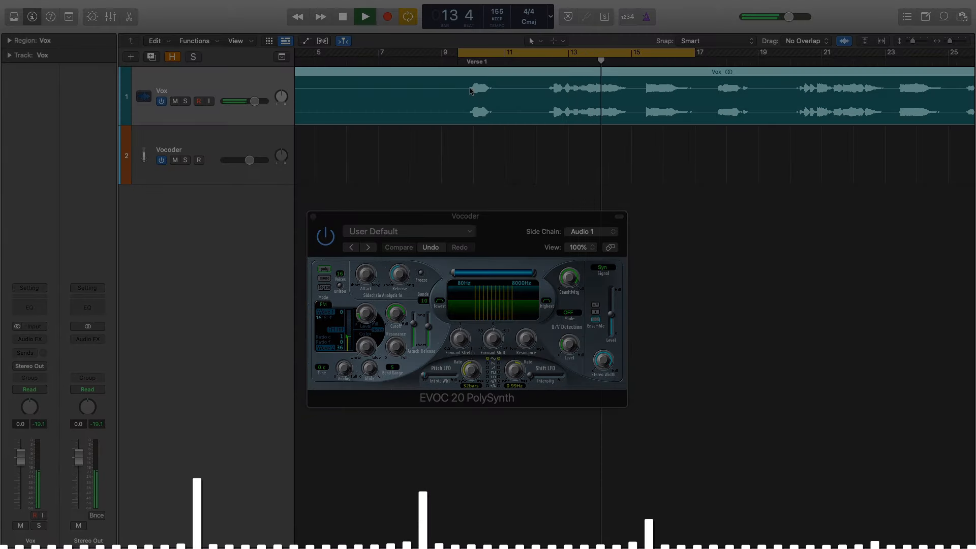
Step: Stop playback and set up a new software instrument track using EVOC 20 PS (Vocoder Synth) in stereo
{"action": "key", "text": "space"}
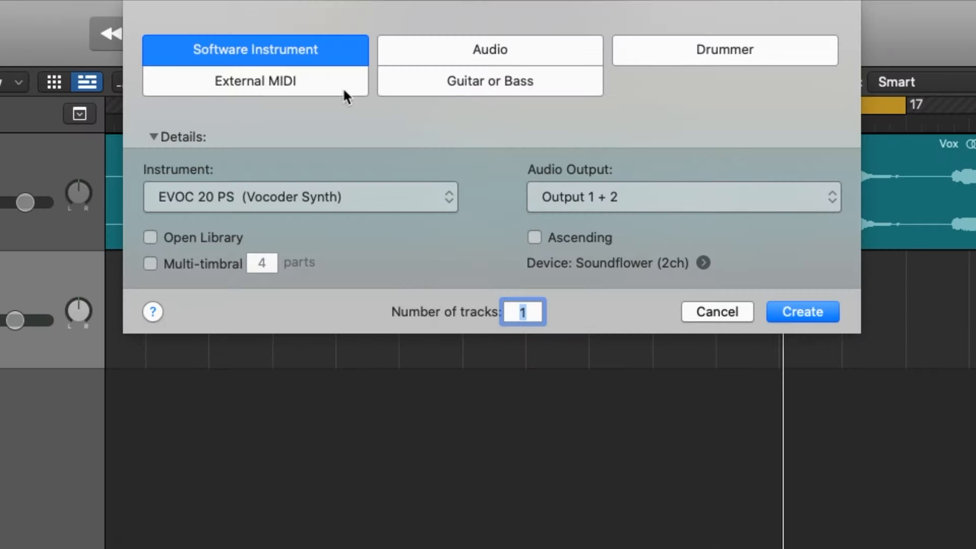
{"action": "left_click", "coordinate": [437, 52]}
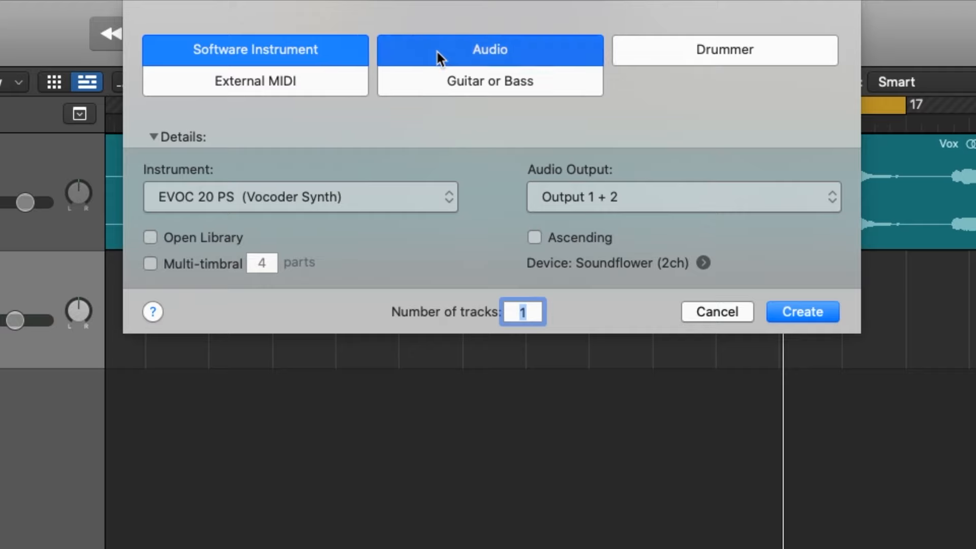
{"action": "left_click", "coordinate": [319, 51]}
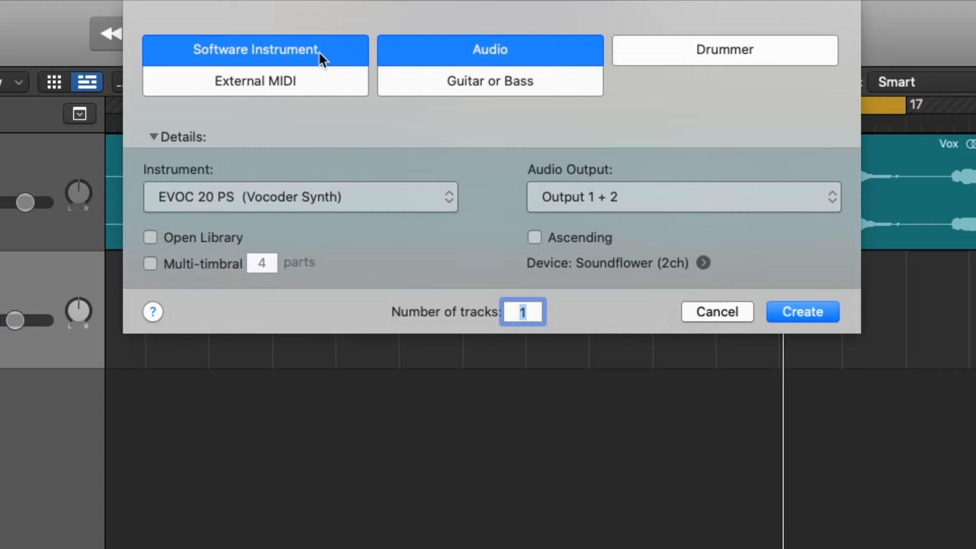
{"action": "left_click", "coordinate": [326, 201]}
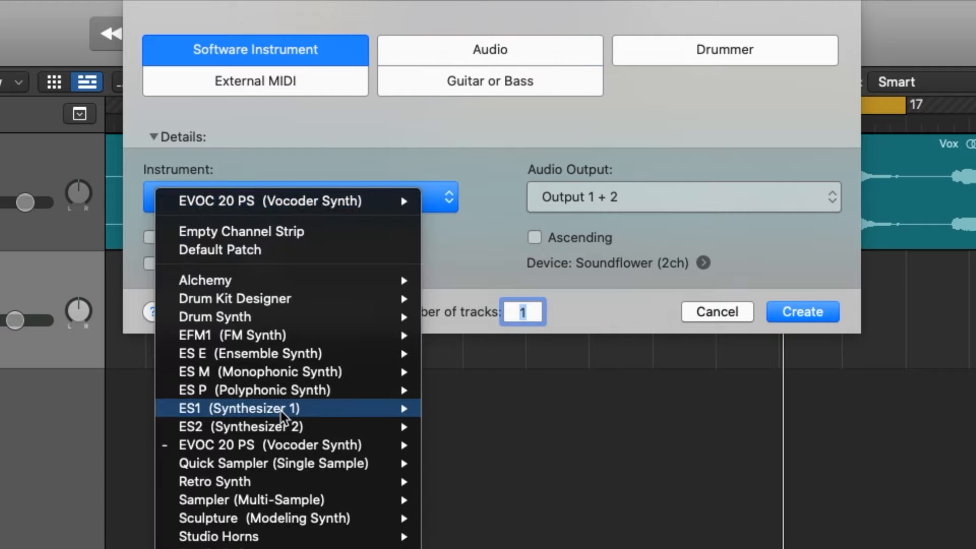
{"action": "mouse_move", "coordinate": [276, 447]}
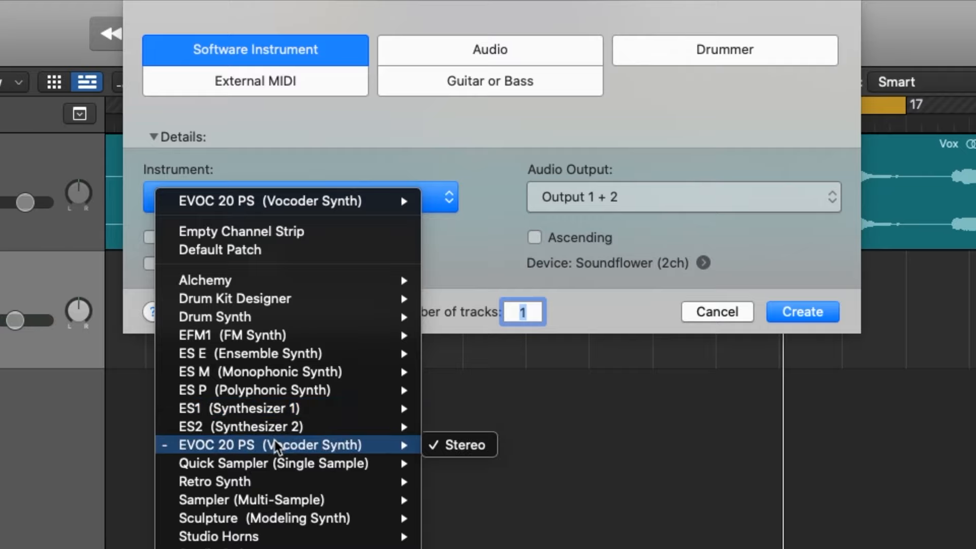
{"action": "left_click", "coordinate": [614, 306]}
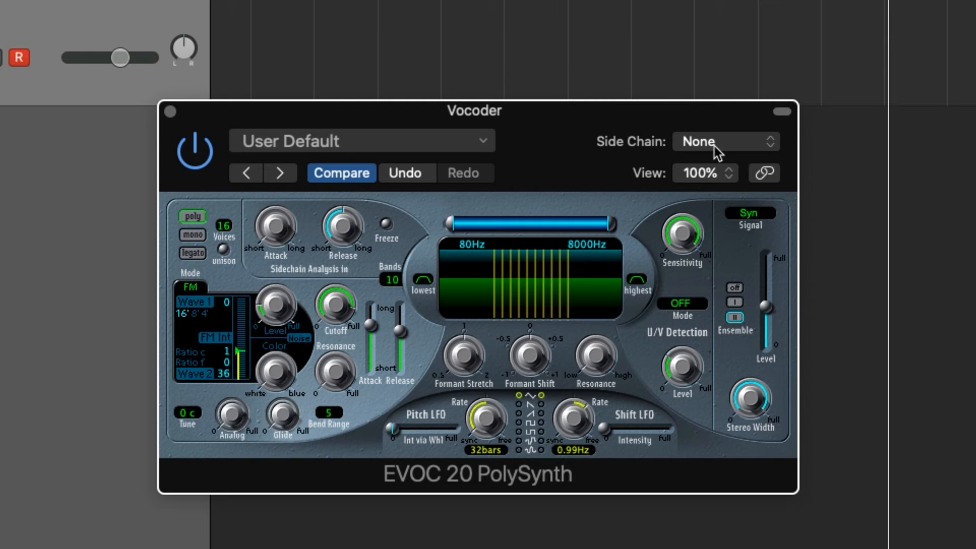
Step: Set the vocoder's side chain source to the Vox (Audio 1) track
{"action": "left_click", "coordinate": [716, 151]}
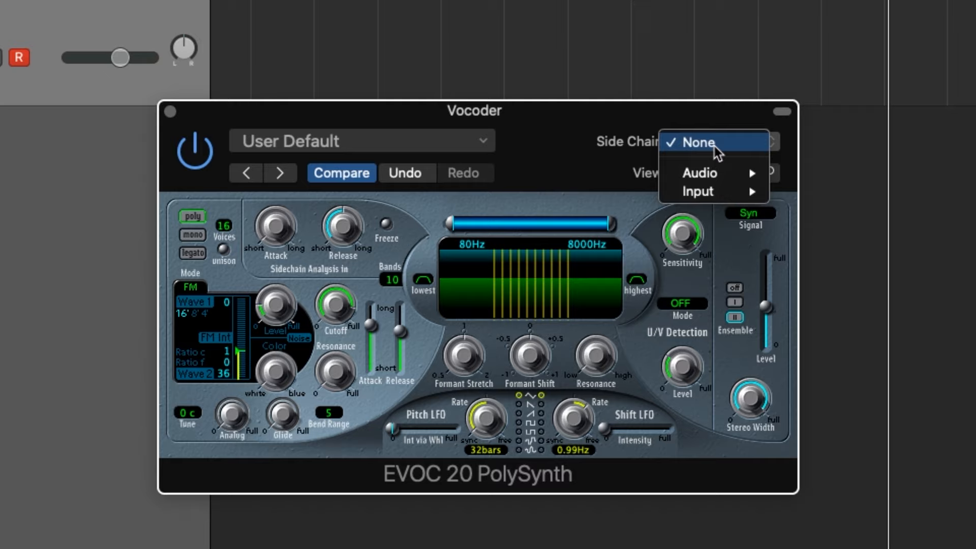
{"action": "mouse_move", "coordinate": [708, 171]}
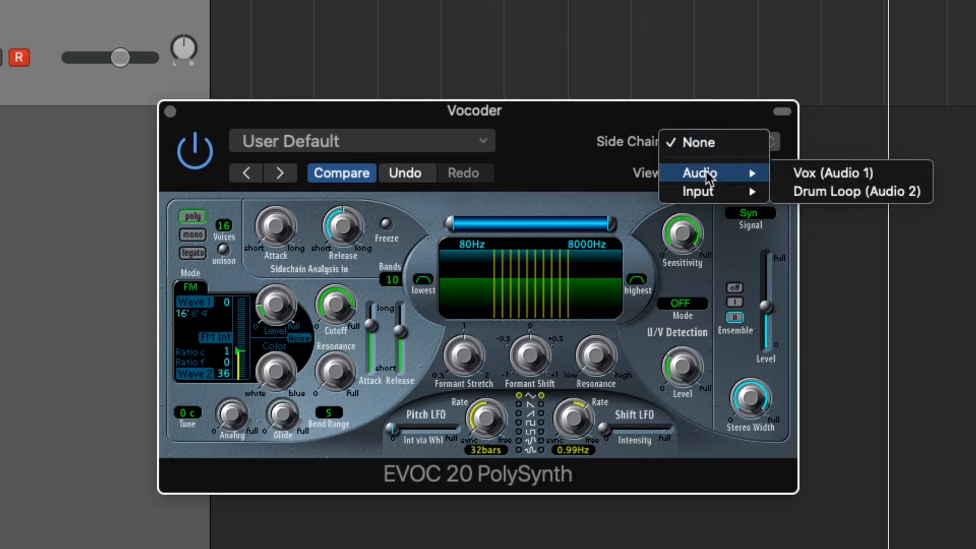
{"action": "left_click", "coordinate": [799, 173]}
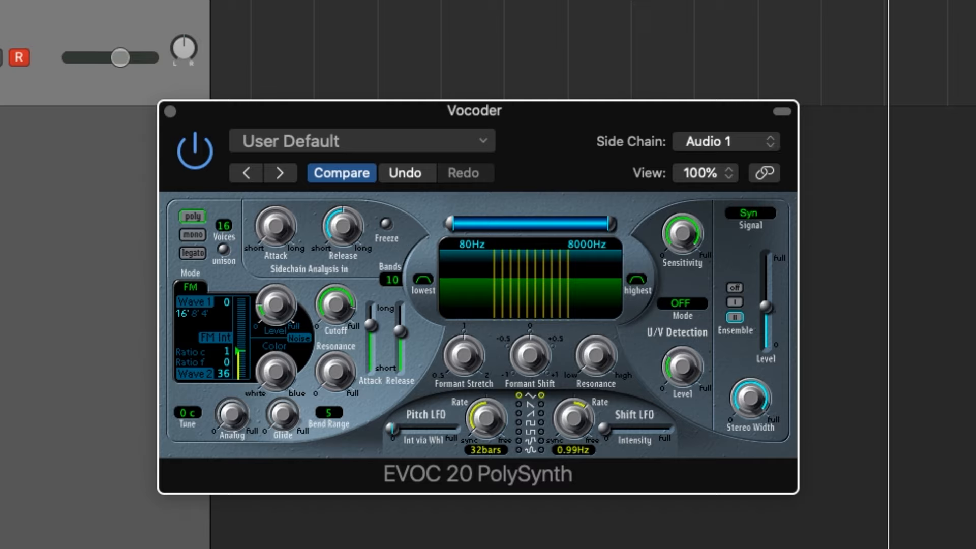
Step: Audition the synth output, set the vocoder's signal to Voc, and play back the vocal through it
{"action": "key", "text": "space"}
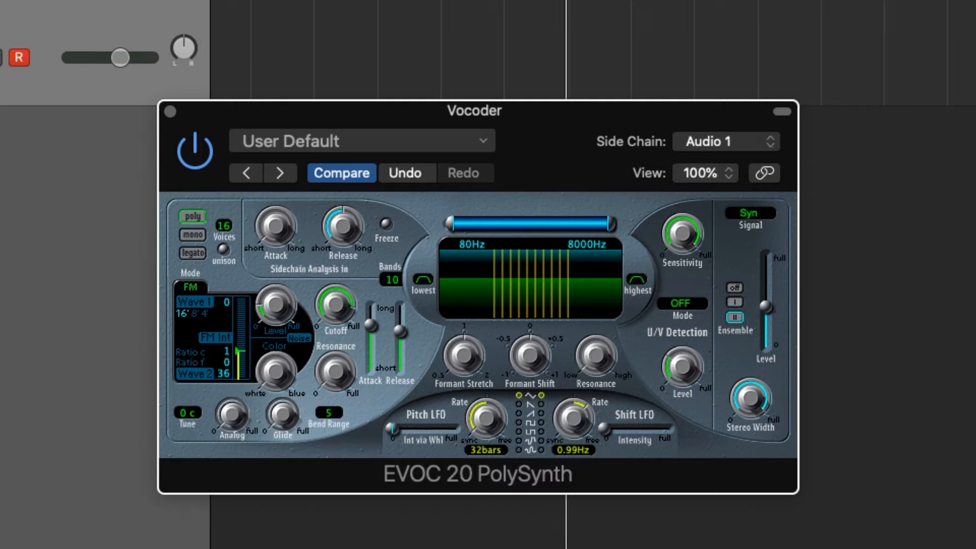
{"action": "key", "text": "space"}
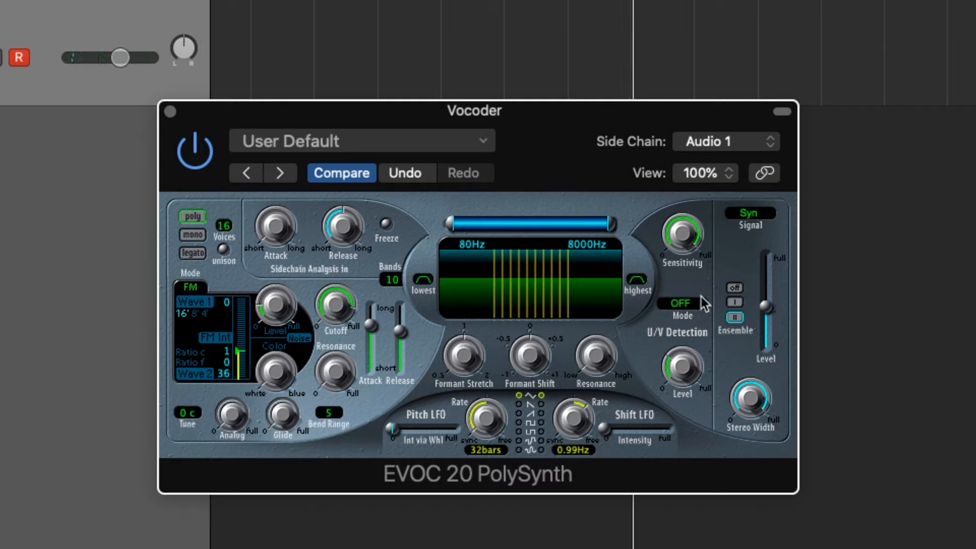
{"action": "left_click", "coordinate": [755, 215]}
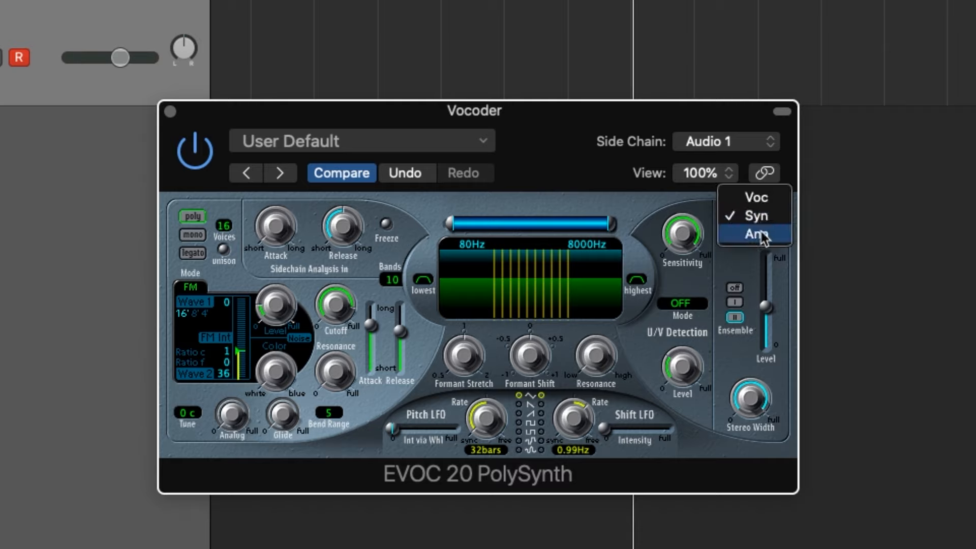
{"action": "left_click", "coordinate": [757, 199]}
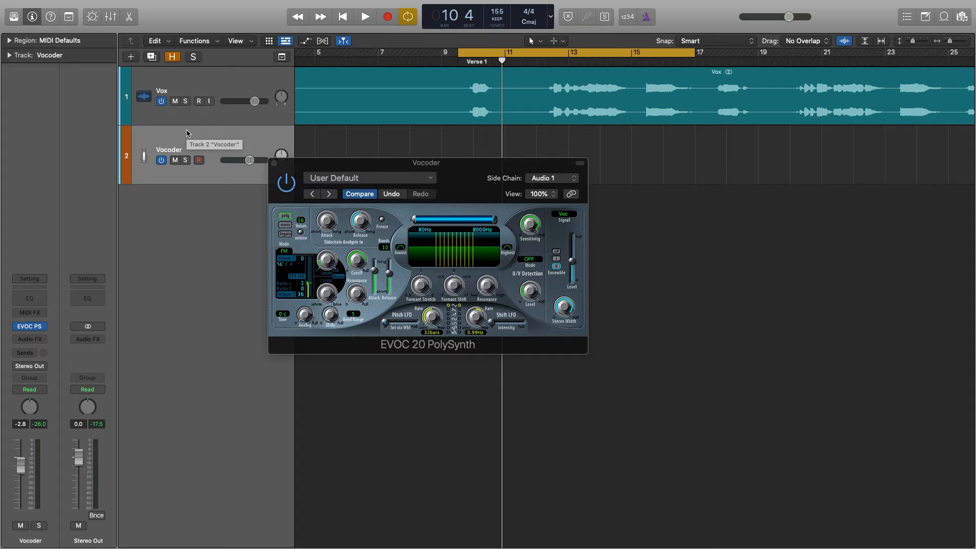
{"action": "key", "text": "space"}
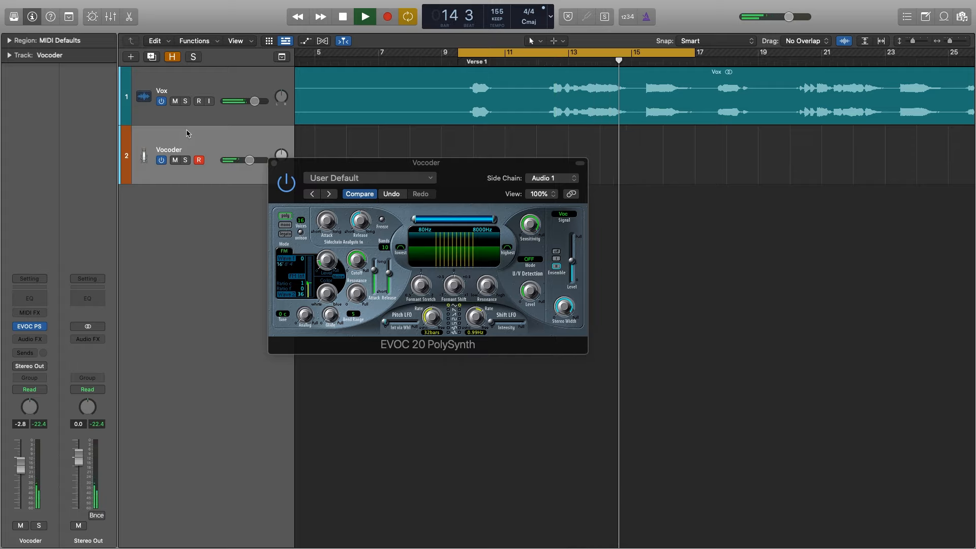
{"action": "key", "text": "space"}
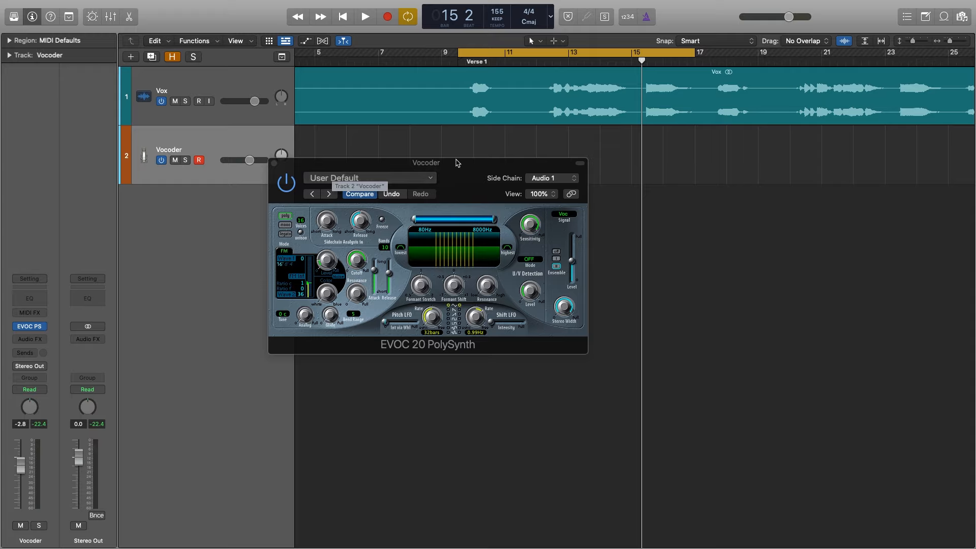
Step: Load the Clear Voice Vocoder preset from the 02 Vintage Vocoder category and move the plug-in window slightly higher
{"action": "left_click", "coordinate": [332, 178]}
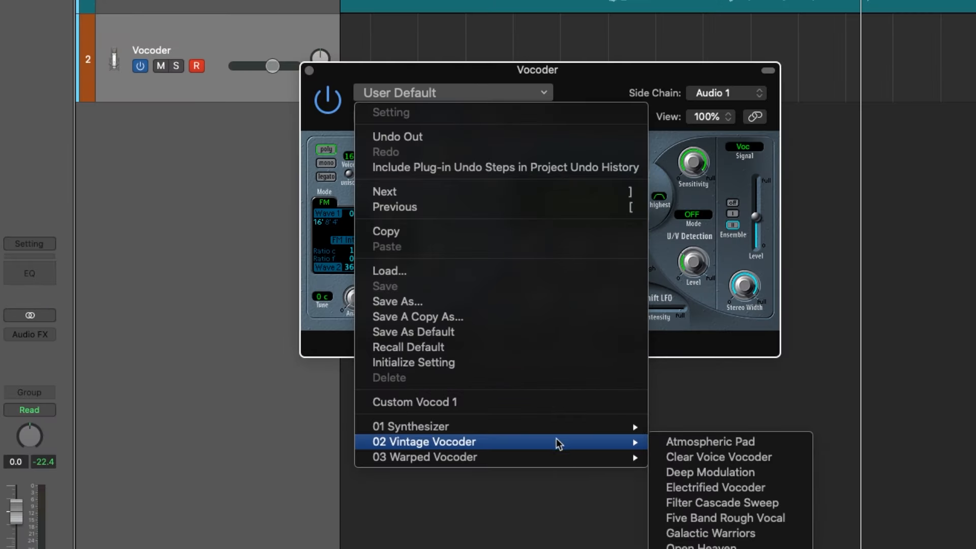
{"action": "mouse_move", "coordinate": [559, 438]}
{"action": "left_click", "coordinate": [669, 442]}
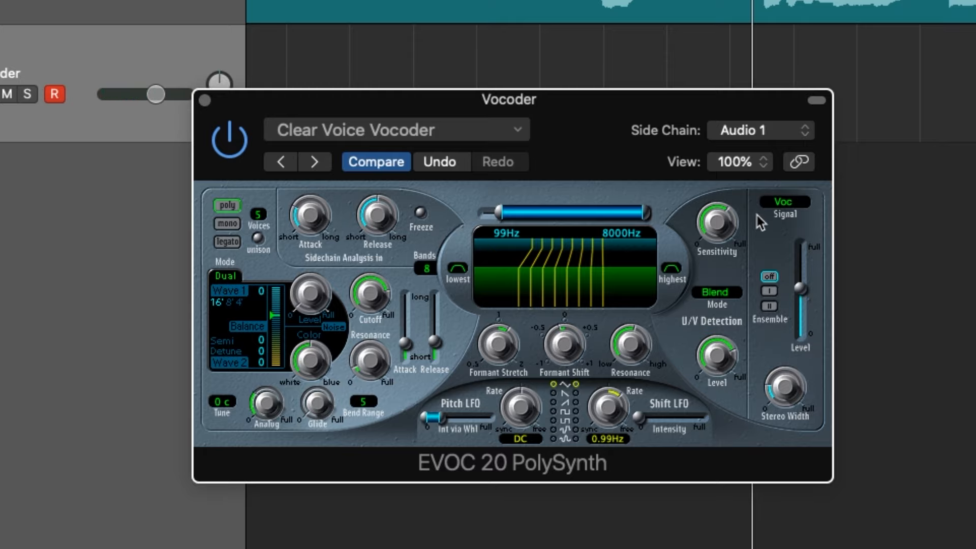
{"action": "left_click_drag", "start_coordinate": [591, 133], "coordinate": [589, 89]}
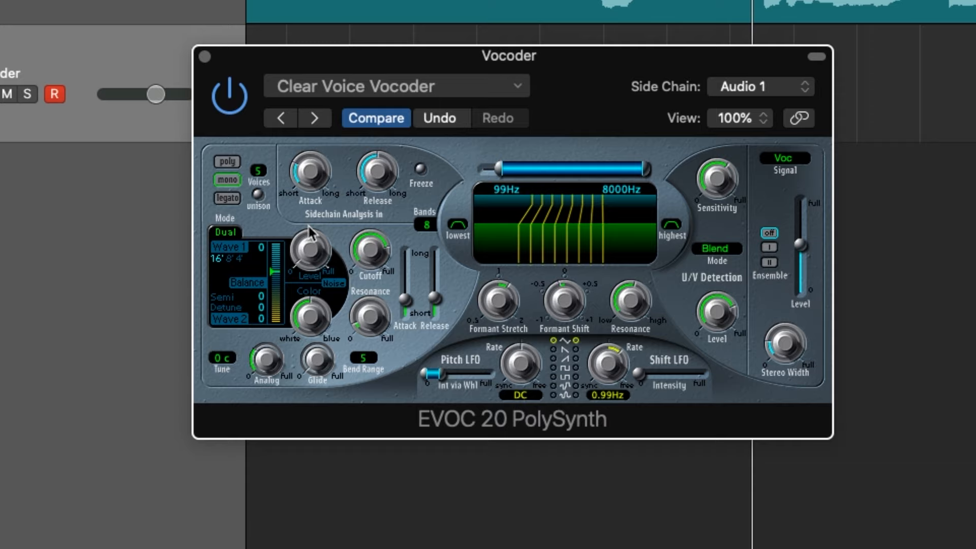
Step: Audition the vocoder in mono and poly modes and set it back to mono
{"action": "key", "text": "space"}
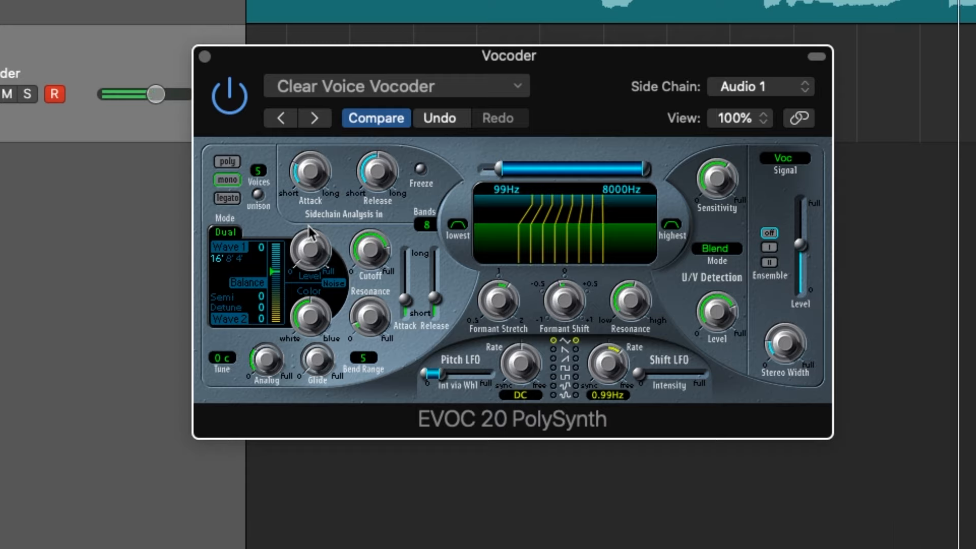
{"action": "key", "text": "space"}
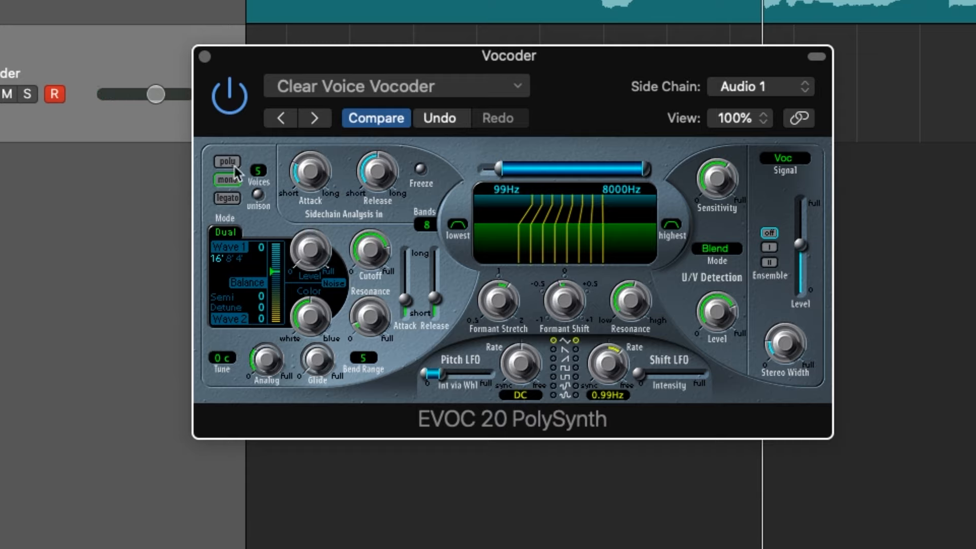
{"action": "key", "text": "space"}
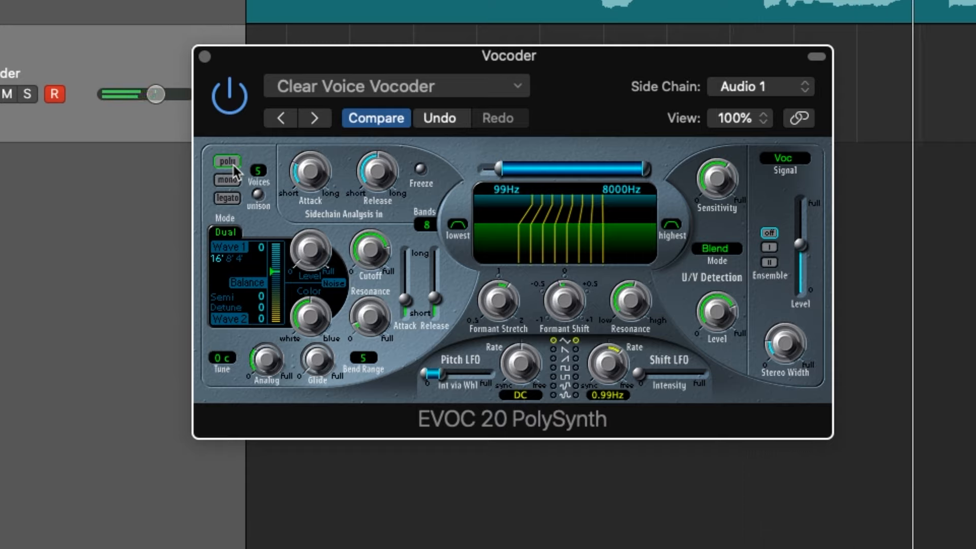
{"action": "left_click", "coordinate": [227, 180]}
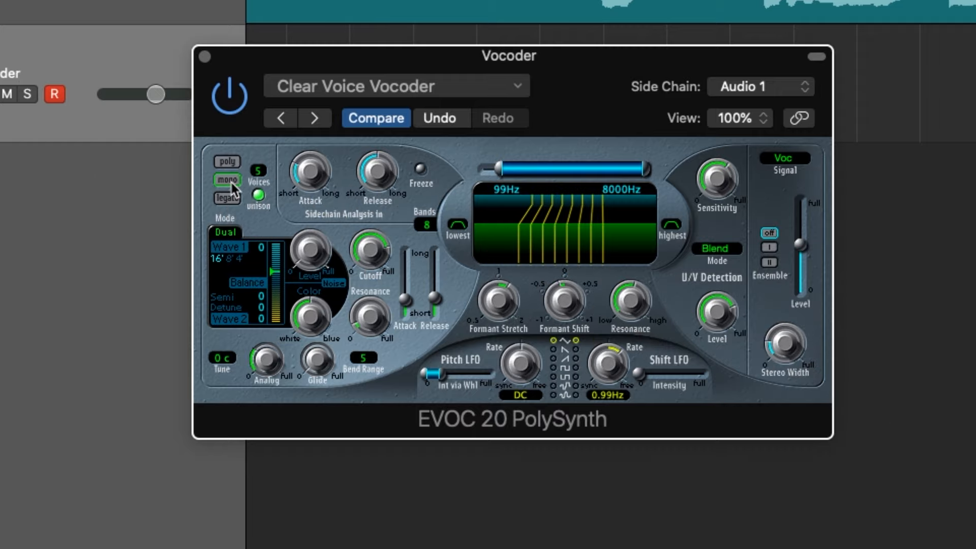
Step: Lower the vocoder's output level slightly with unison enabled, and move the plug-in window down a little
{"action": "left_click_drag", "start_coordinate": [799, 250], "coordinate": [799, 255]}
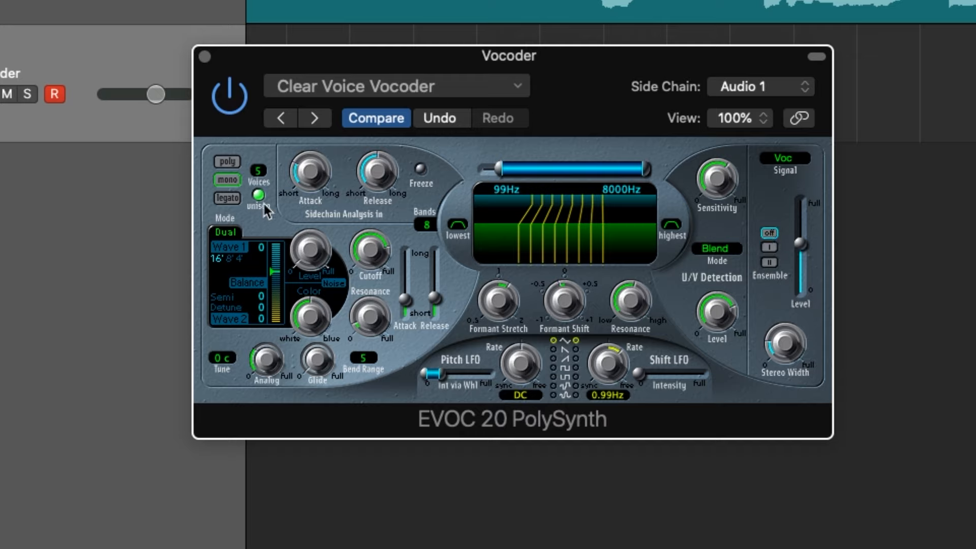
{"action": "left_click", "coordinate": [260, 194]}
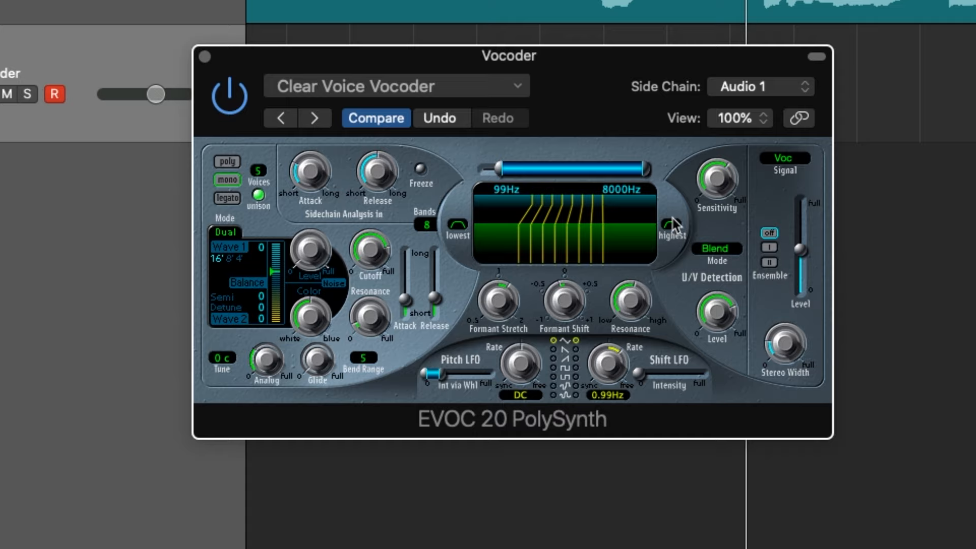
{"action": "left_click_drag", "start_coordinate": [313, 56], "coordinate": [314, 74]}
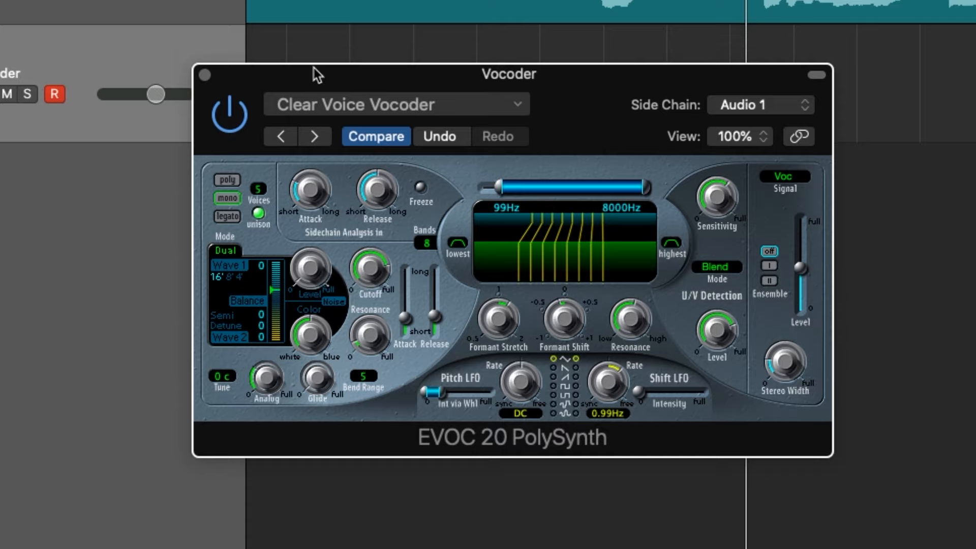
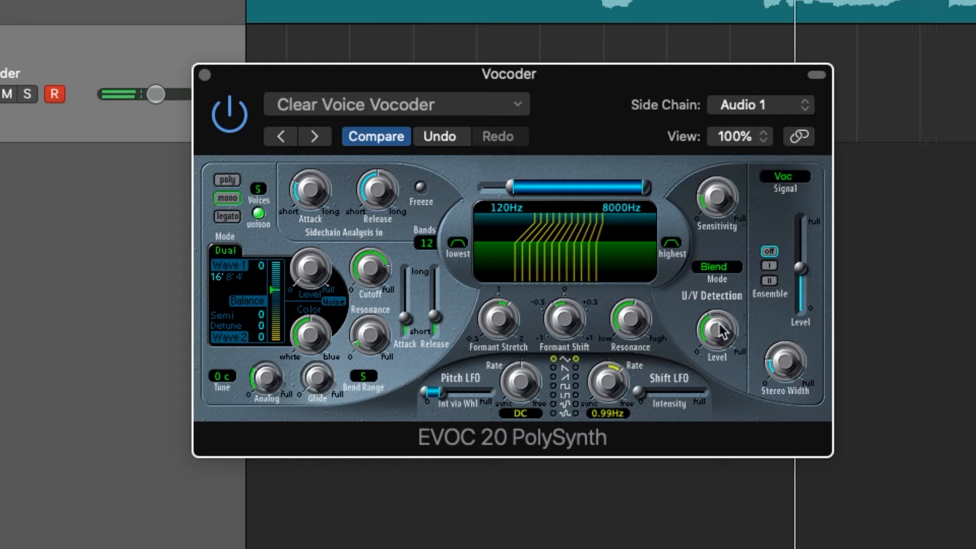
Step: Raise the U/V Detection level of the vocoder
{"action": "mouse_move", "coordinate": [720, 313]}
{"action": "left_click_drag", "start_coordinate": [720, 315], "coordinate": [722, 293]}
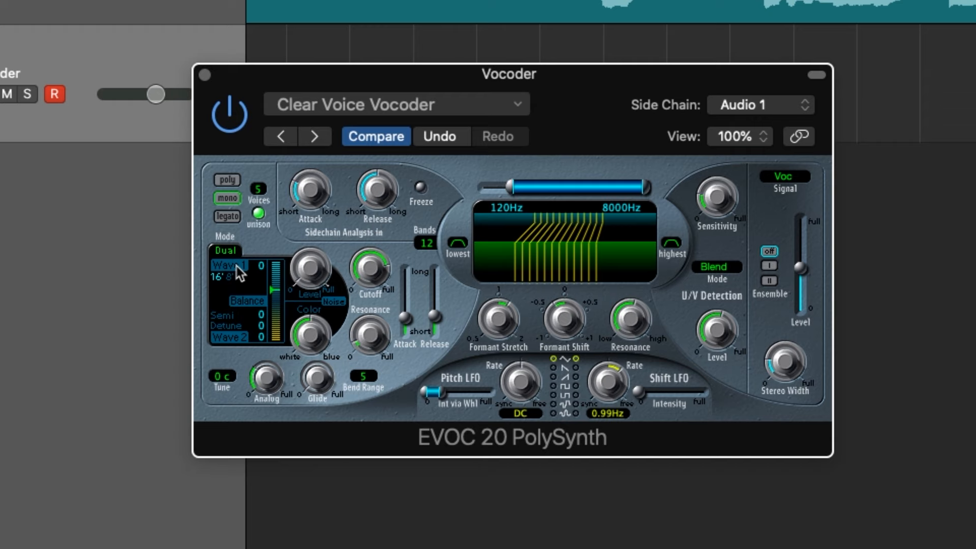
Step: Audition the oscillator balance fully at Wave 1 and fully at Wave 2, and return it to the middle
{"action": "mouse_move", "coordinate": [270, 291]}
{"action": "left_mouse_down"}
{"action": "mouse_move", "coordinate": [274, 300]}
{"action": "mouse_move", "coordinate": [277, 269]}
{"action": "left_mouse_up"}
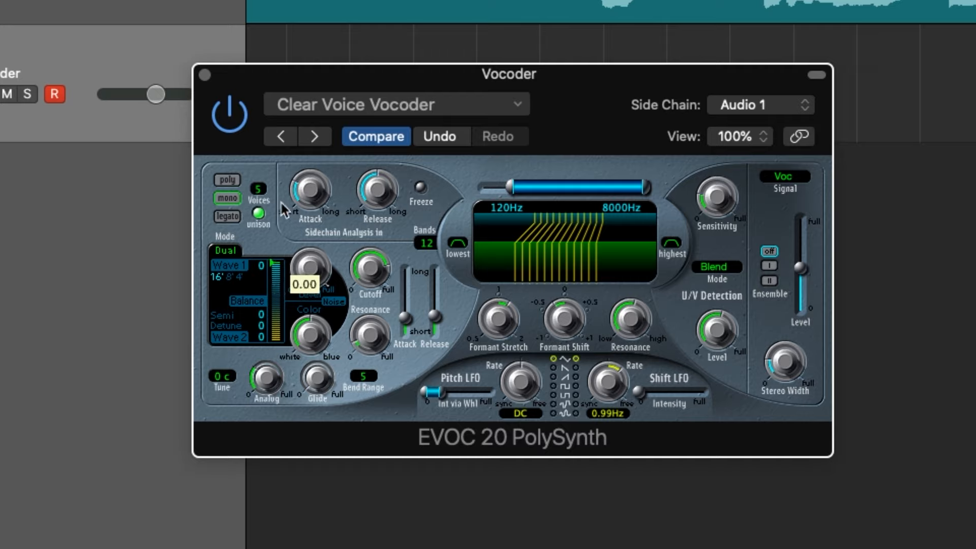
{"action": "key", "text": "space"}
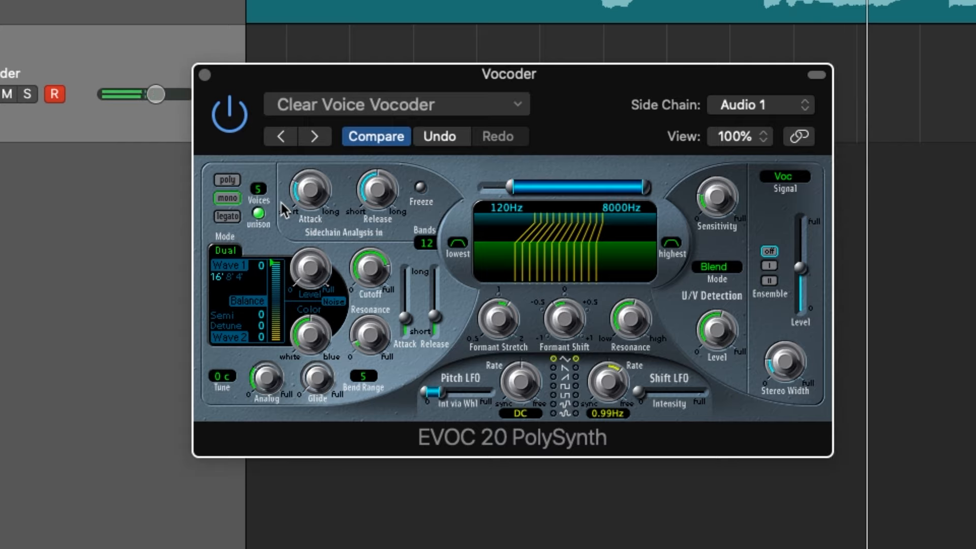
{"action": "key", "text": "space"}
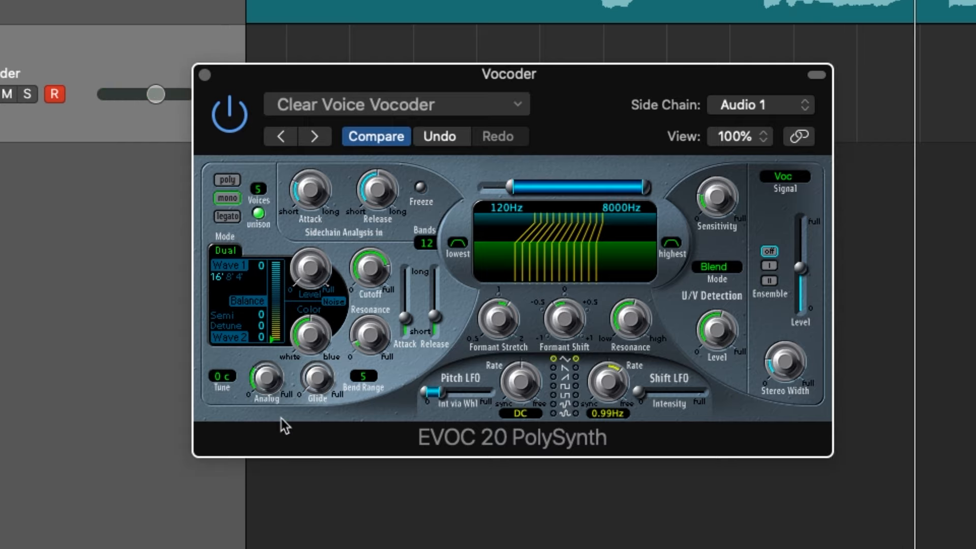
{"action": "key", "text": "space"}
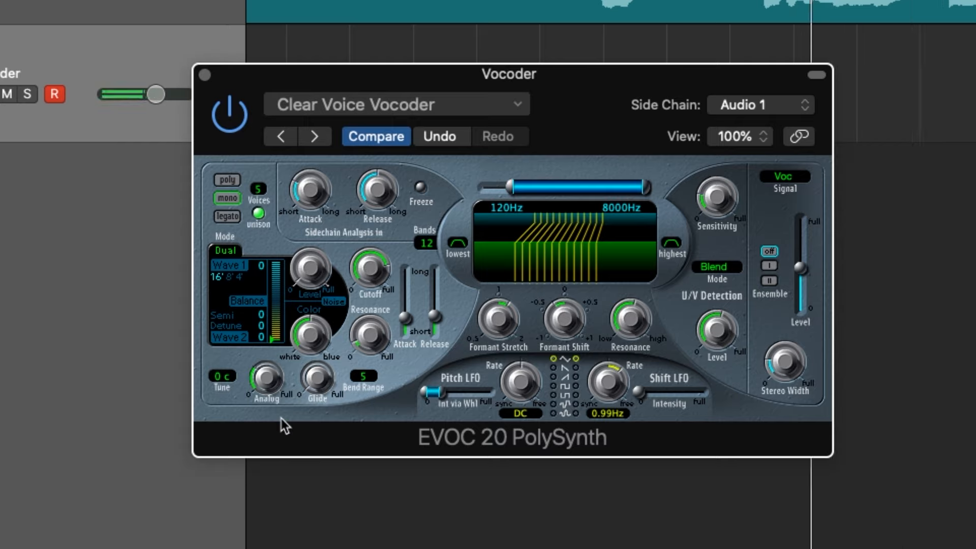
{"action": "left_click_drag", "start_coordinate": [281, 293], "coordinate": [273, 291]}
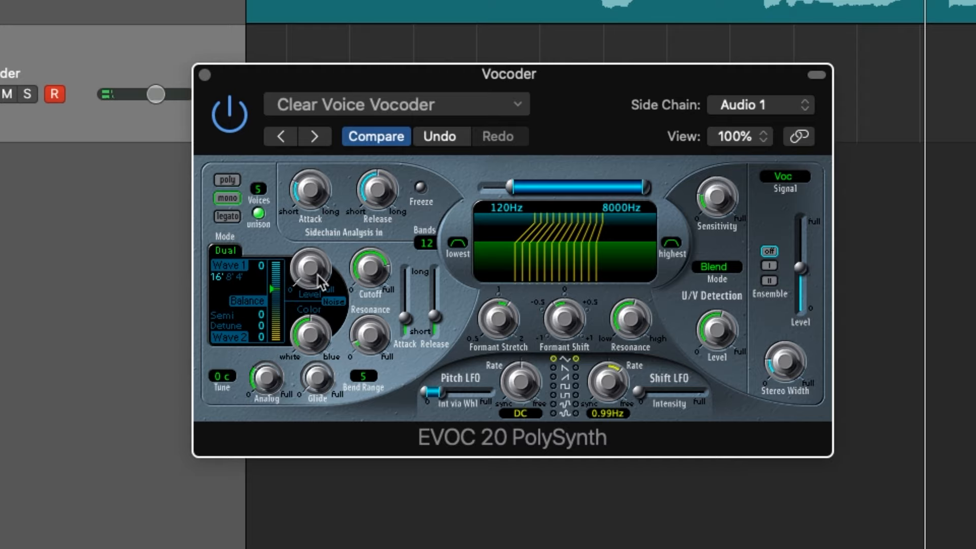
Step: Raise the oscillator's noise level to about 0.18, then reduce it slightly while auditioning the vocoder
{"action": "left_click_drag", "start_coordinate": [313, 269], "coordinate": [307, 235]}
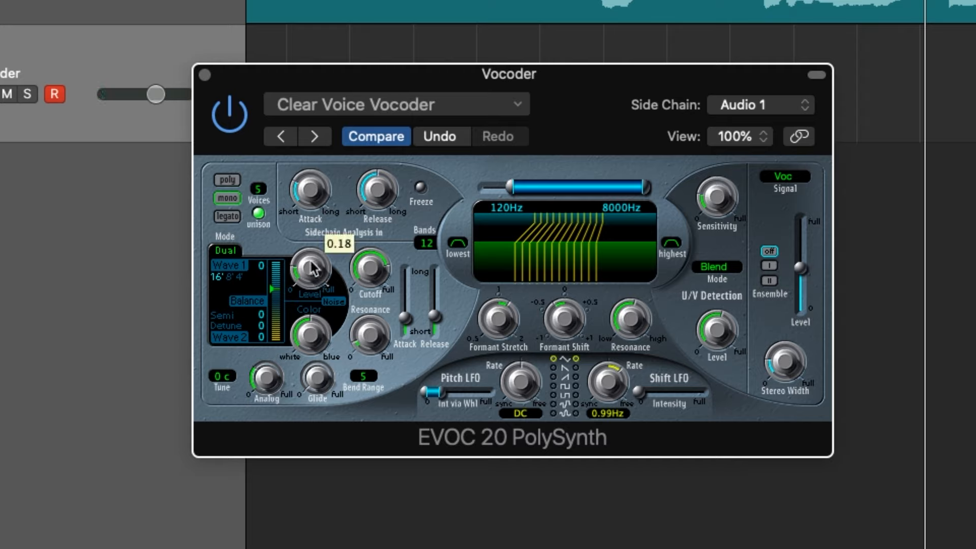
{"action": "left_click_drag", "start_coordinate": [317, 258], "coordinate": [318, 282]}
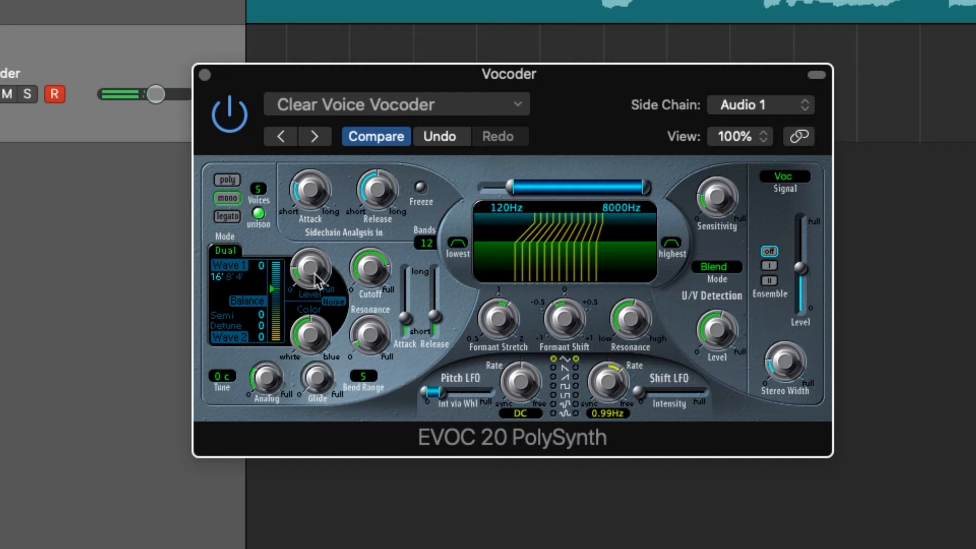
{"action": "key", "text": "space"}
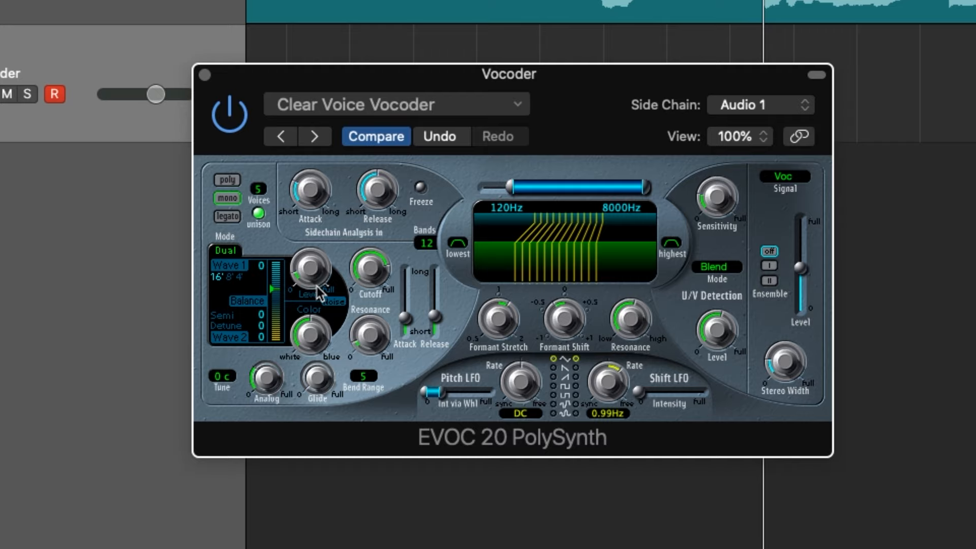
Step: Sweep the synth filter's cutoff and resonance while auditioning the vocoder, leaving the cutoff slightly higher and the resonance raised
{"action": "left_click_drag", "start_coordinate": [311, 269], "coordinate": [314, 265]}
{"action": "left_click_drag", "start_coordinate": [372, 268], "coordinate": [373, 287]}
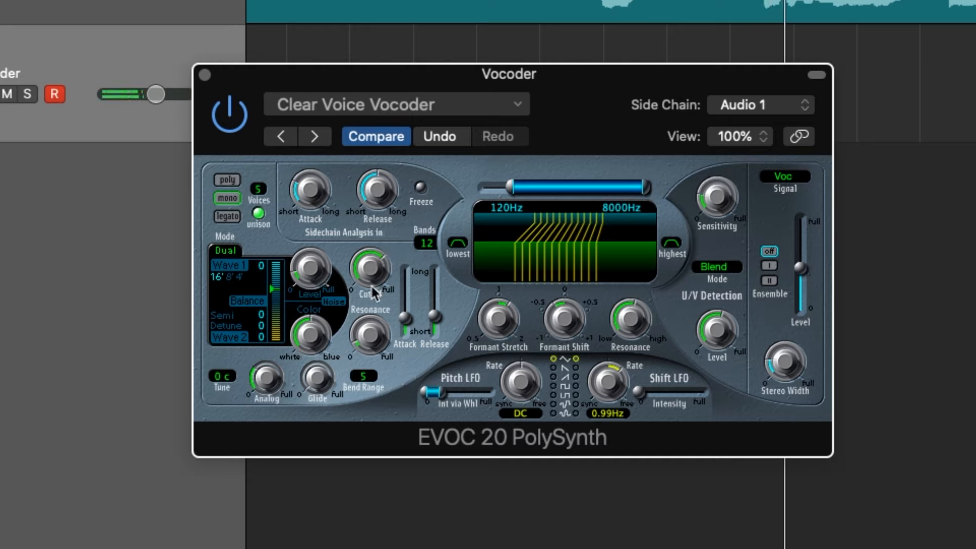
{"action": "left_click_drag", "start_coordinate": [374, 291], "coordinate": [375, 230]}
{"action": "left_click_drag", "start_coordinate": [369, 337], "coordinate": [387, 264]}
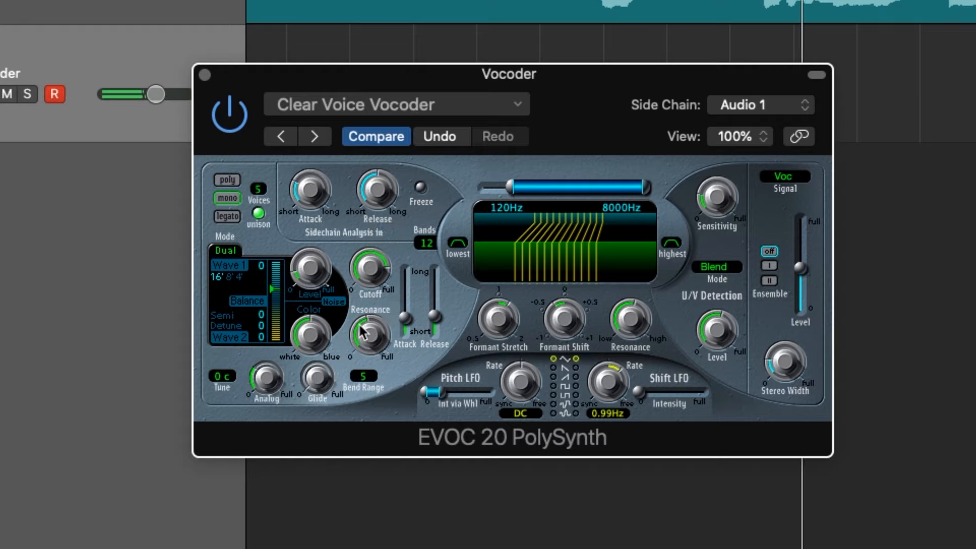
{"action": "left_click_drag", "start_coordinate": [358, 333], "coordinate": [370, 288]}
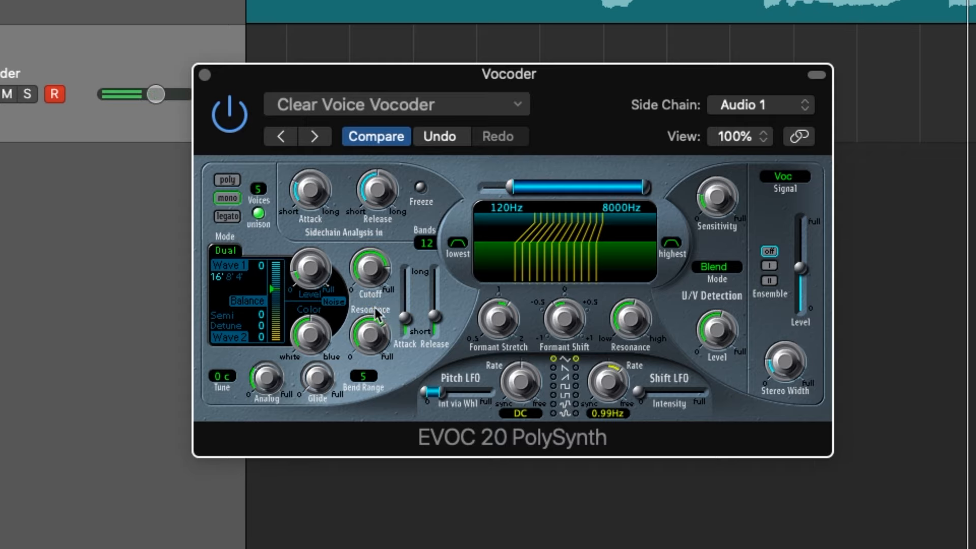
{"action": "left_click_drag", "start_coordinate": [380, 338], "coordinate": [382, 405]}
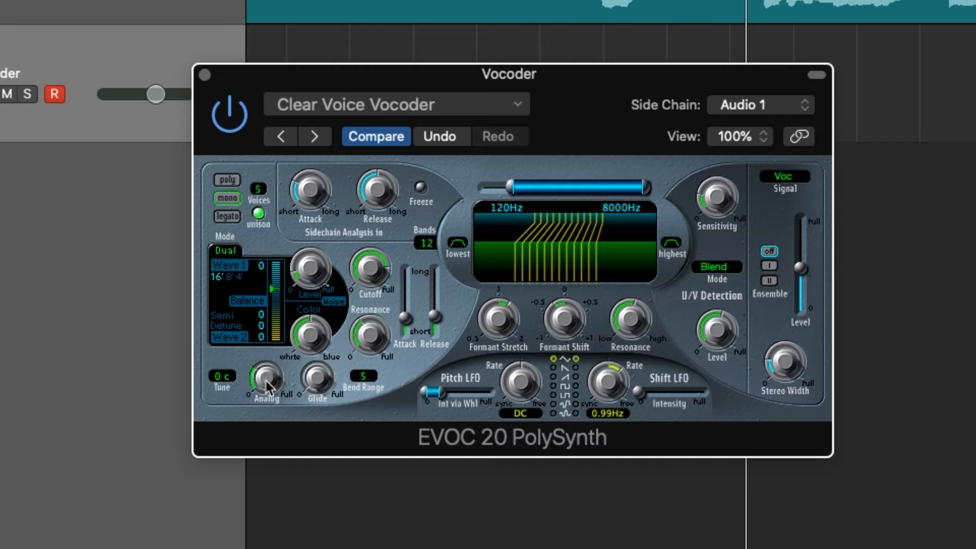
Step: Audition a higher Analog amount on the oscillators and bring it back down
{"action": "mouse_move", "coordinate": [267, 380]}
{"action": "left_click_drag", "start_coordinate": [268, 386], "coordinate": [267, 367]}
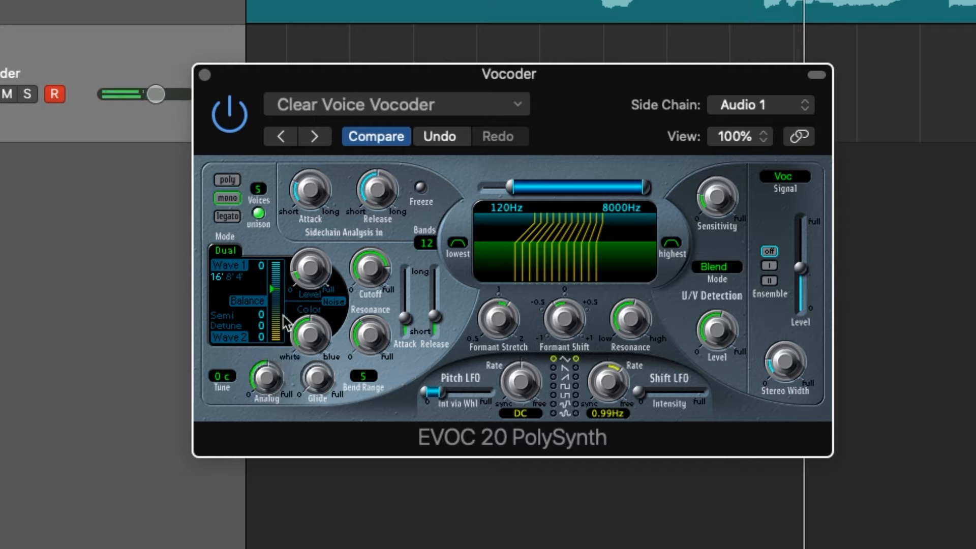
{"action": "left_click_drag", "start_coordinate": [296, 347], "coordinate": [280, 417]}
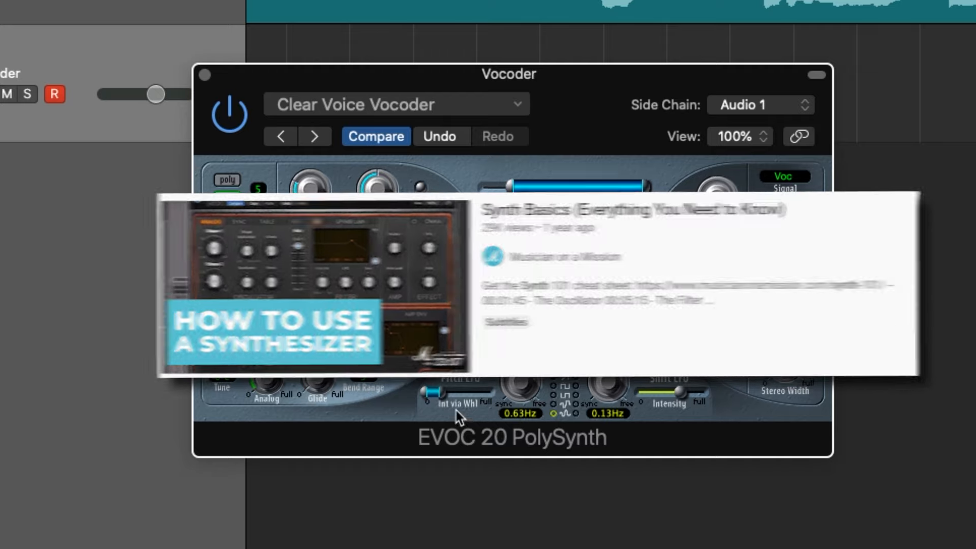
Step: Audition a strong Pitch LFO intensity, set the LFO rate to 5.61 Hz, and bring the intensity back to a low amount
{"action": "left_click_drag", "start_coordinate": [442, 392], "coordinate": [482, 393]}
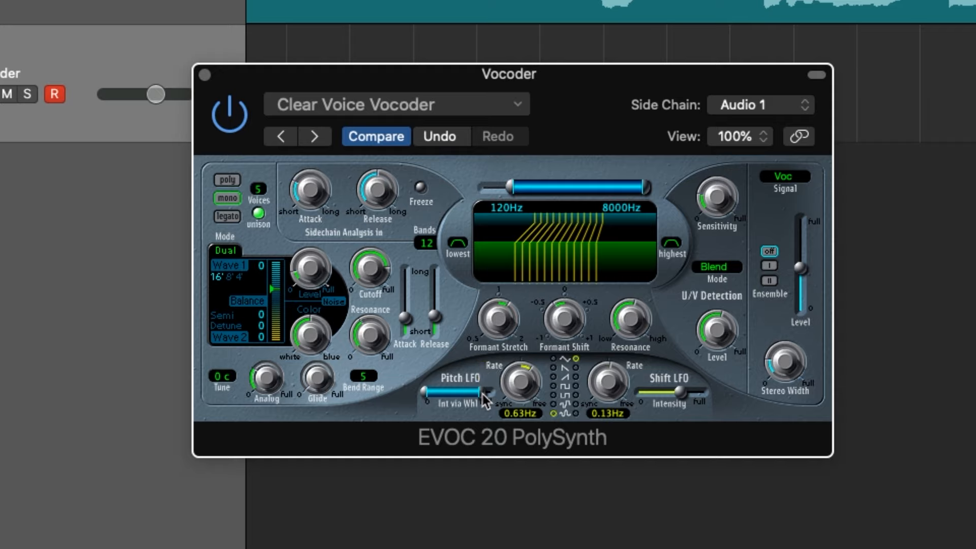
{"action": "key", "text": "space"}
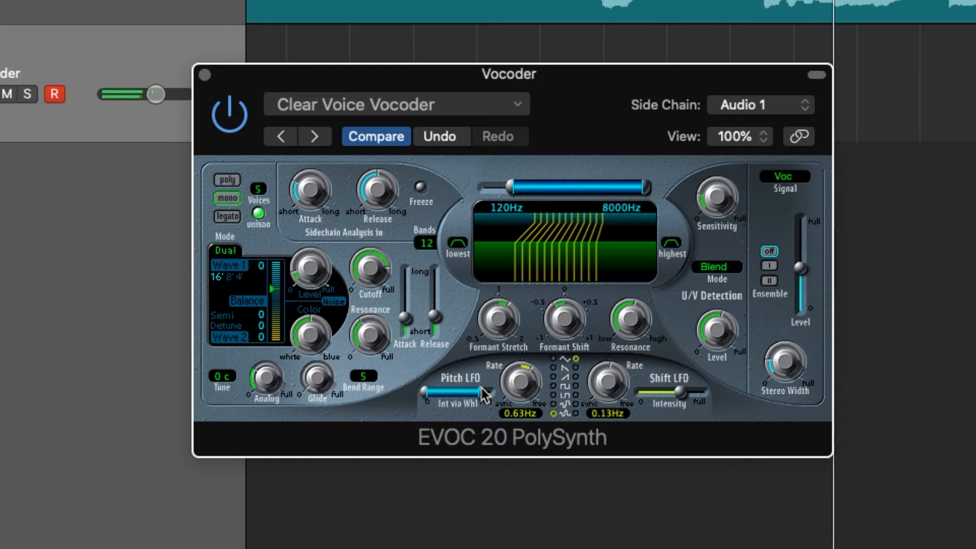
{"action": "left_click_drag", "start_coordinate": [519, 385], "coordinate": [514, 361]}
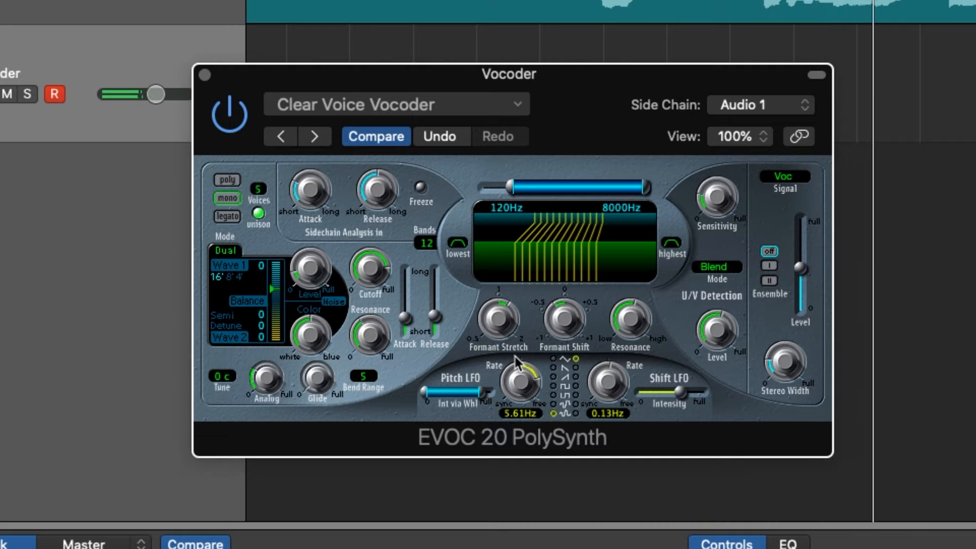
{"action": "left_click_drag", "start_coordinate": [481, 392], "coordinate": [431, 393]}
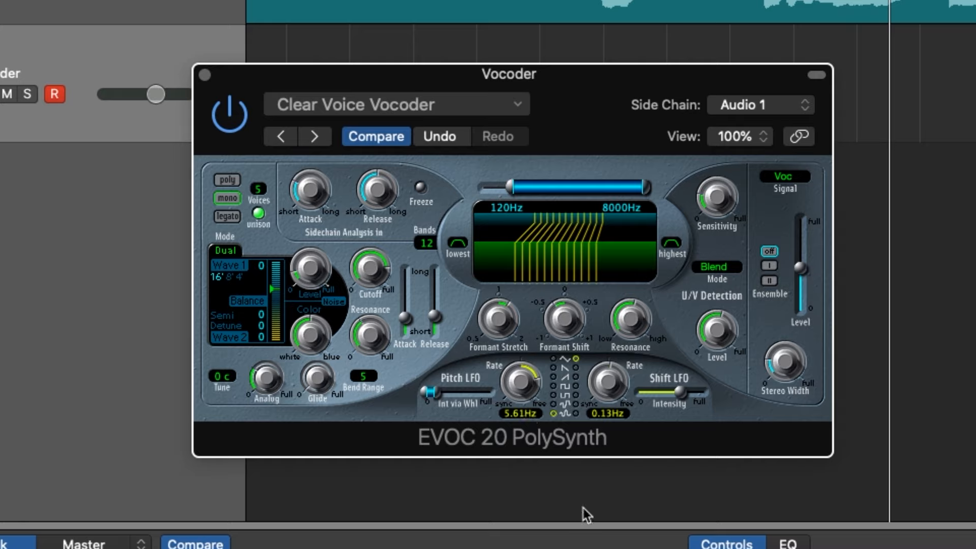
{"action": "key", "text": "b"}
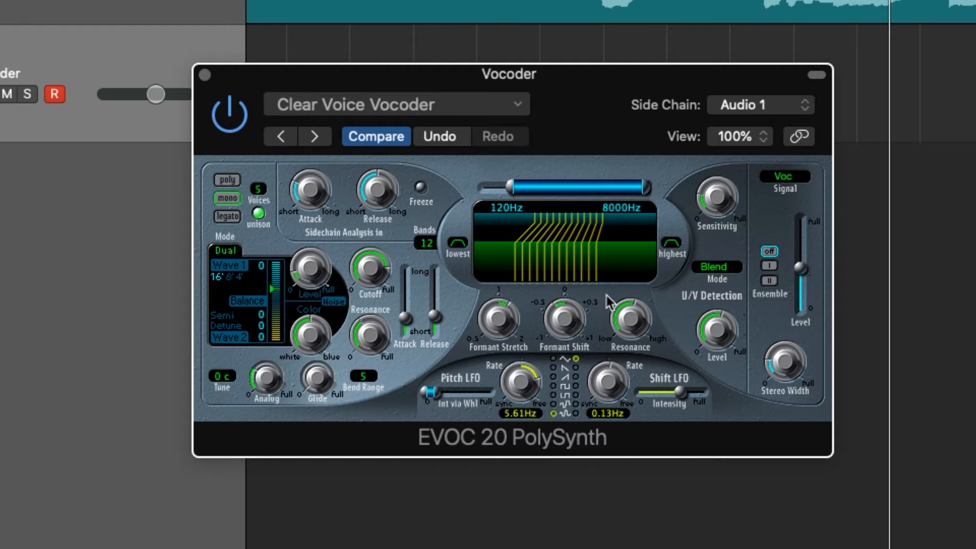
Step: Audition full Shift LFO intensity and reduce it to about half, with the third waveform and a rate of 0.14 Hz
{"action": "left_click_drag", "start_coordinate": [673, 396], "coordinate": [687, 396]}
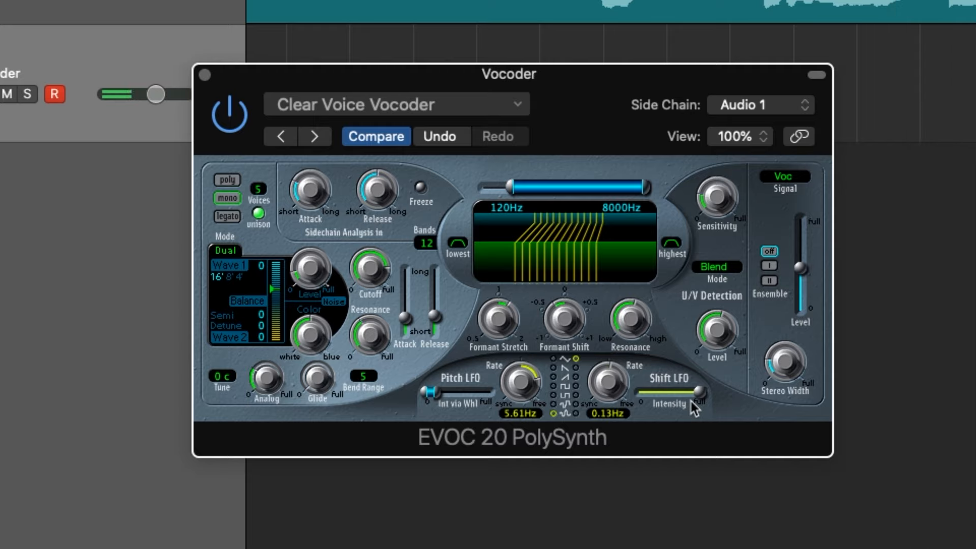
{"action": "left_click_drag", "start_coordinate": [691, 401], "coordinate": [661, 400]}
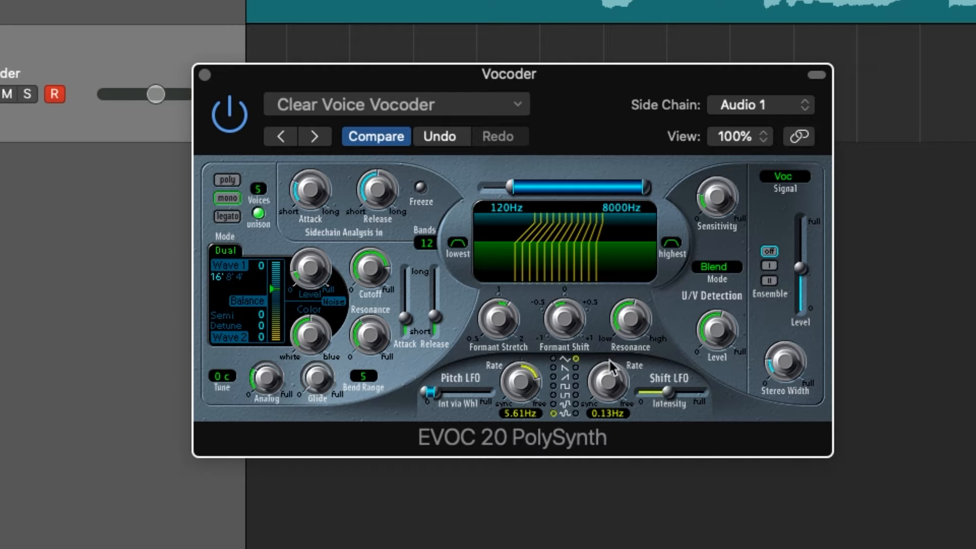
{"action": "left_click", "coordinate": [576, 377]}
{"action": "left_click_drag", "start_coordinate": [608, 375], "coordinate": [612, 387]}
Step: Vary the Sidechain Analysis attack and release while auditioning, trying an attack of 0.49 ms and leaving both times shorter
{"action": "mouse_move", "coordinate": [311, 192]}
{"action": "left_click_drag", "start_coordinate": [308, 190], "coordinate": [312, 199]}
{"action": "mouse_move", "coordinate": [378, 202]}
{"action": "left_click_drag", "start_coordinate": [376, 196], "coordinate": [370, 145]}
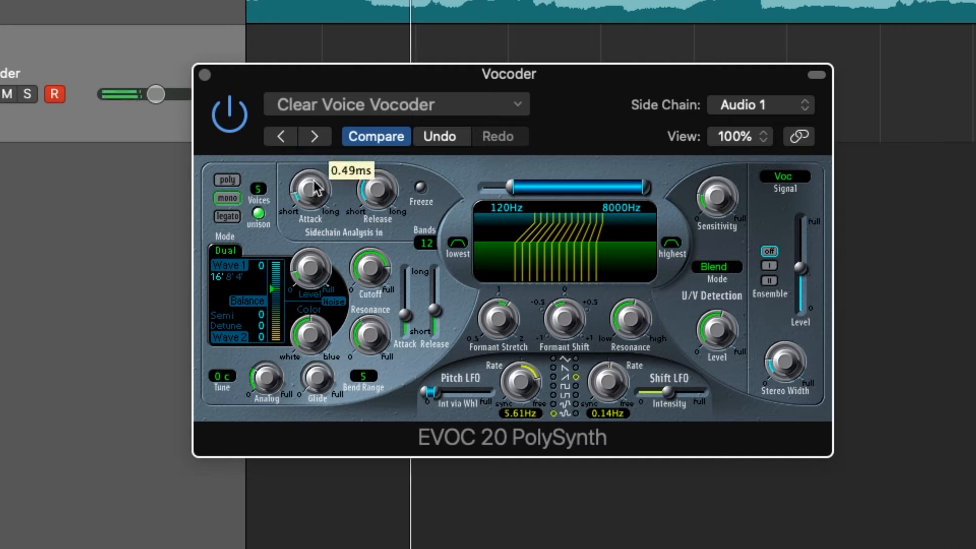
{"action": "mouse_move", "coordinate": [376, 189]}
{"action": "left_mouse_down"}
{"action": "mouse_move", "coordinate": [398, 72]}
{"action": "mouse_move", "coordinate": [388, 200]}
{"action": "mouse_move", "coordinate": [420, 97]}
{"action": "mouse_move", "coordinate": [395, 190]}
{"action": "left_mouse_up"}
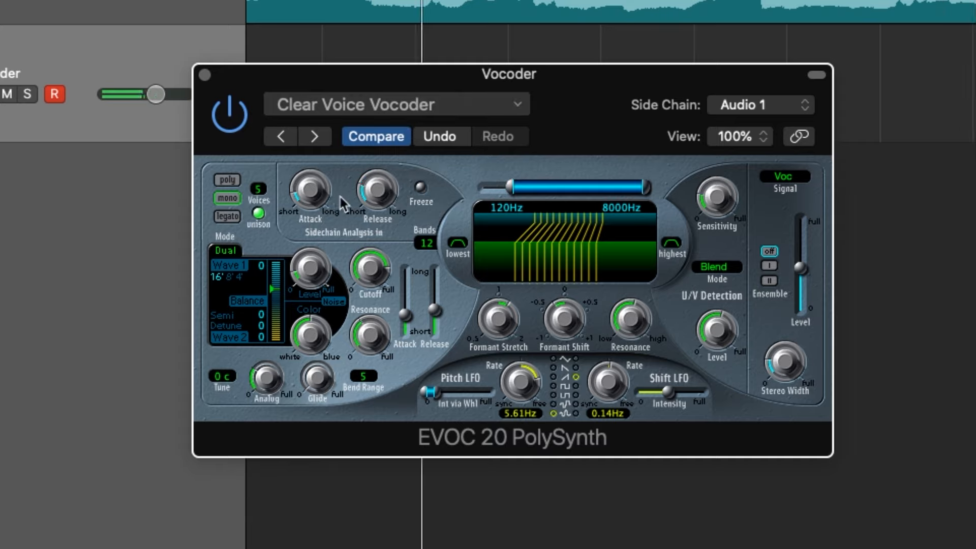
{"action": "left_click_drag", "start_coordinate": [312, 189], "coordinate": [306, 214]}
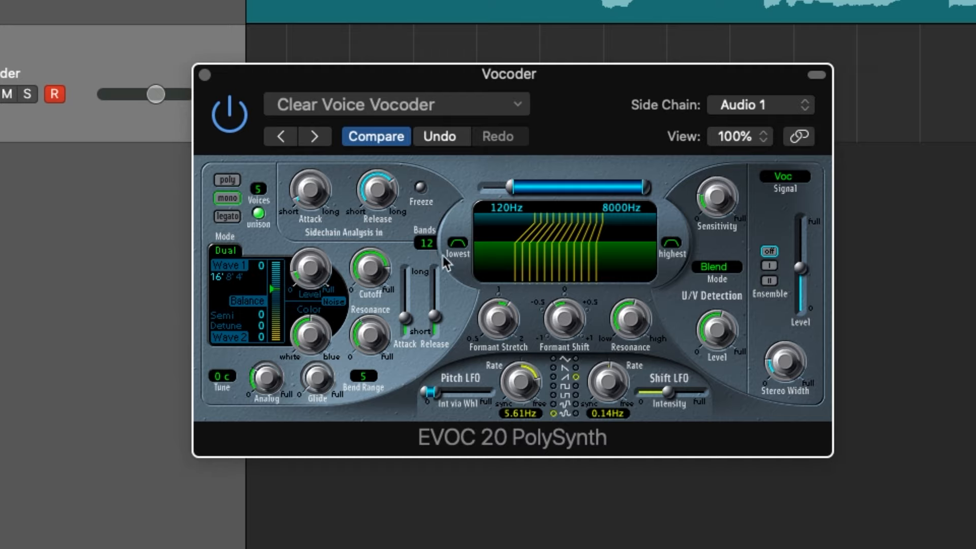
Step: Set the synth envelope's attack to its shortest, audition a release of about 2410 ms, and return the release to short
{"action": "left_click_drag", "start_coordinate": [405, 318], "coordinate": [434, 304]}
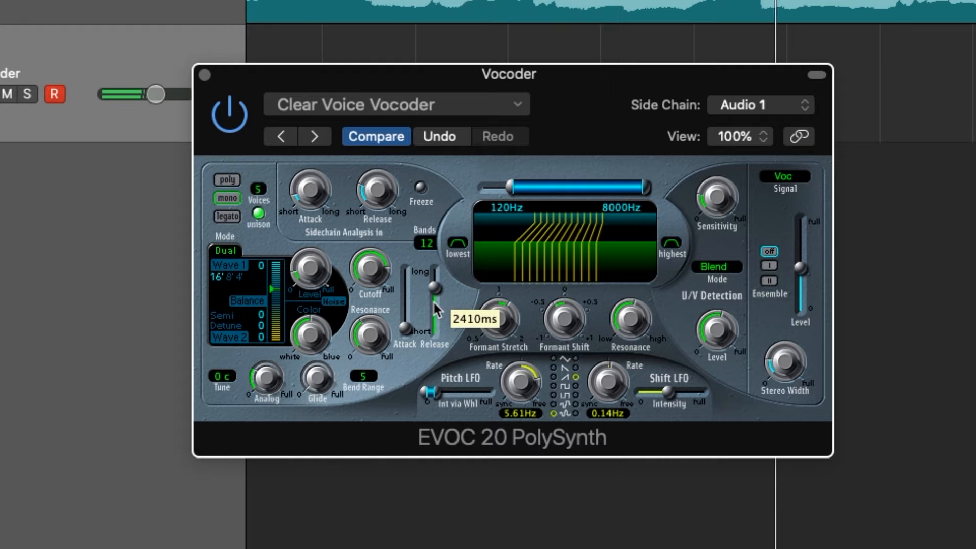
{"action": "left_click_drag", "start_coordinate": [432, 301], "coordinate": [428, 339]}
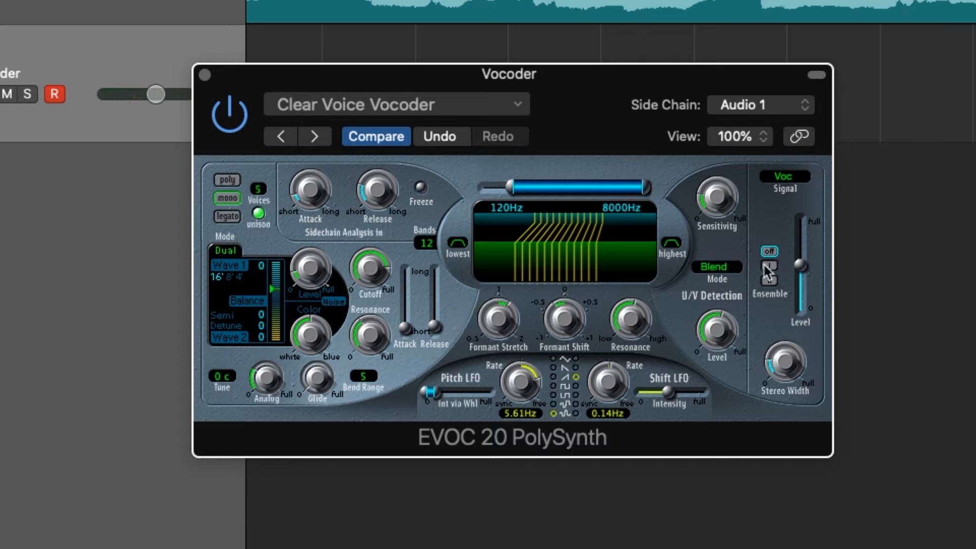
Step: Raise the vocoder's output level slightly, audition Ensemble modes I and II during playback, and turn the ensemble effect off
{"action": "mouse_move", "coordinate": [800, 265]}
{"action": "left_mouse_down"}
{"action": "mouse_move", "coordinate": [801, 254]}
{"action": "mouse_move", "coordinate": [798, 263]}
{"action": "left_mouse_up"}
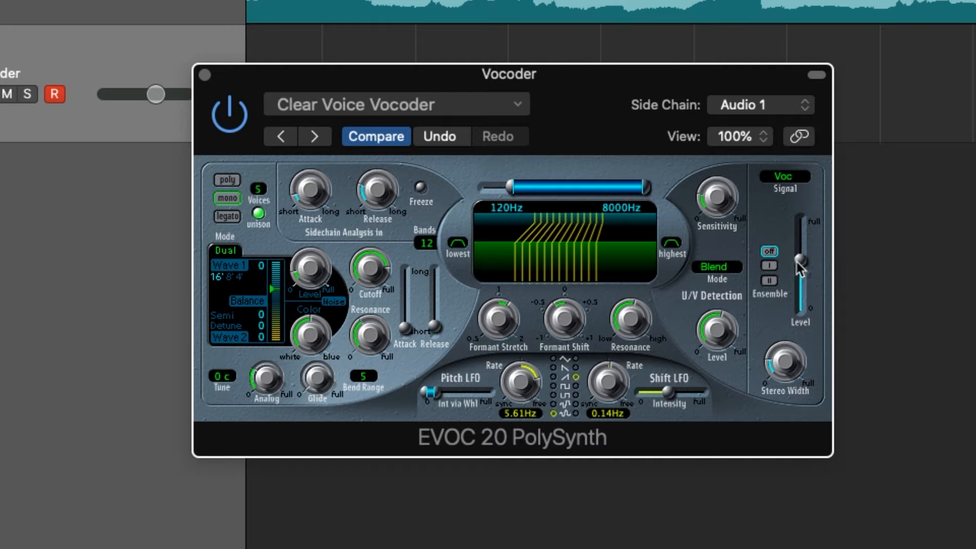
{"action": "key", "text": "space"}
{"action": "left_click", "coordinate": [769, 266]}
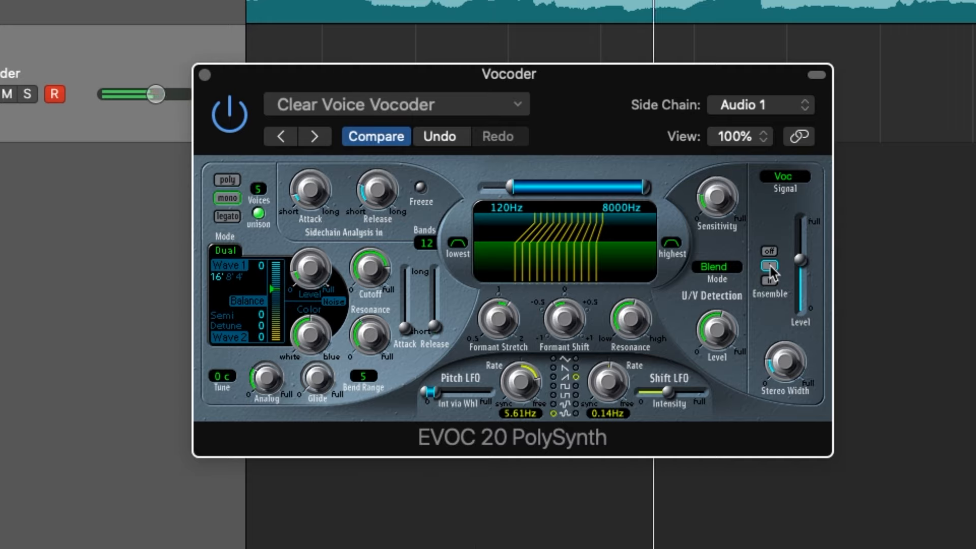
{"action": "left_click", "coordinate": [769, 281]}
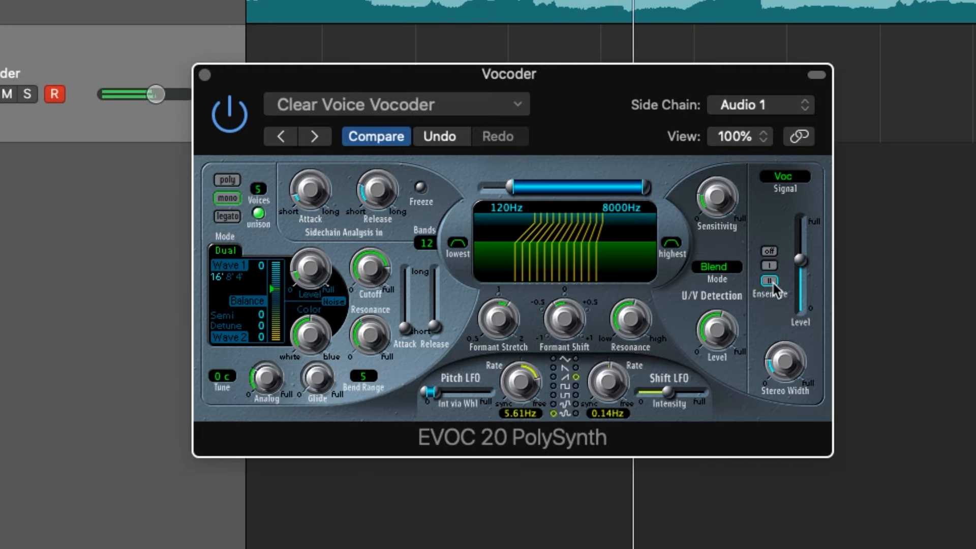
{"action": "left_click", "coordinate": [769, 251]}
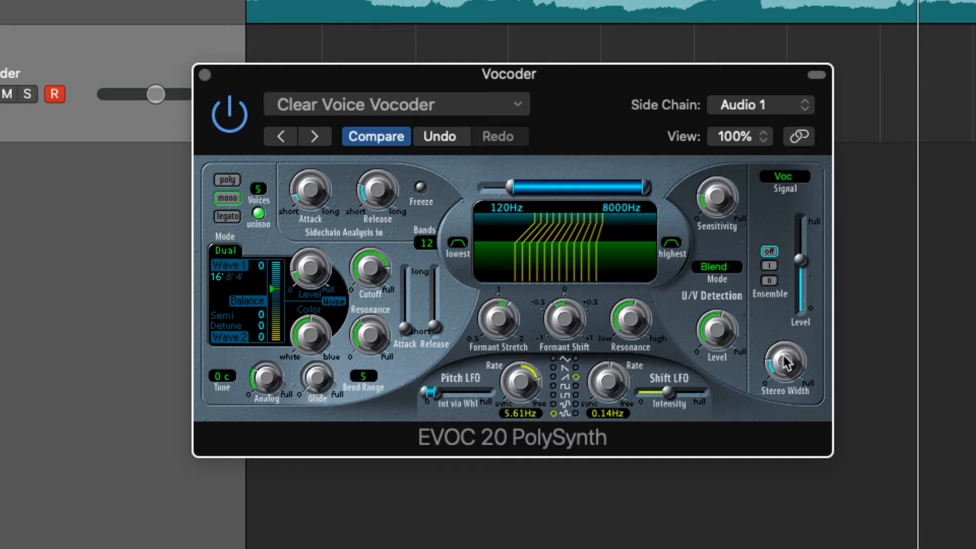
Step: Raise the vocoder's stereo width, audition it during playback, and reduce it again
{"action": "left_click_drag", "start_coordinate": [785, 359], "coordinate": [785, 334]}
{"action": "key", "text": "space"}
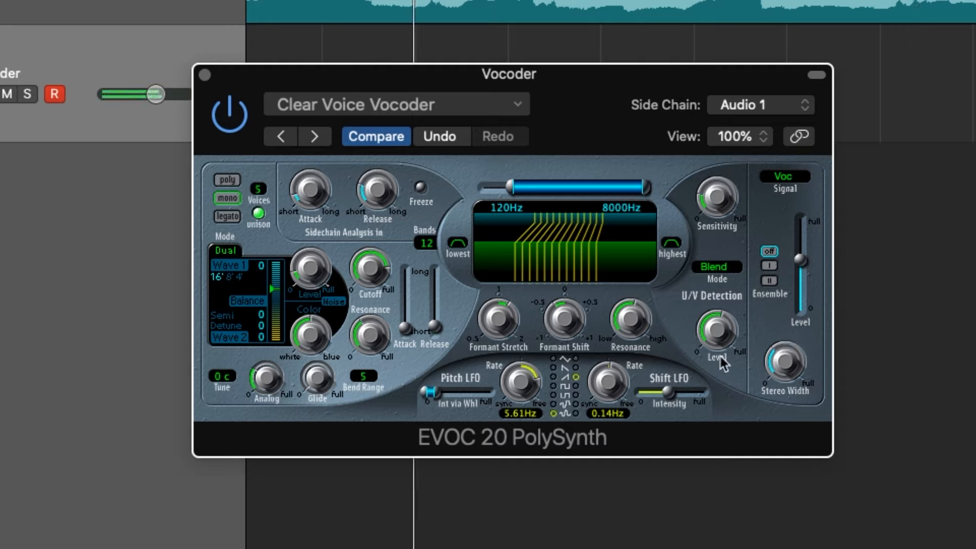
{"action": "mouse_move", "coordinate": [783, 366]}
{"action": "left_mouse_down"}
{"action": "mouse_move", "coordinate": [802, 278]}
{"action": "mouse_move", "coordinate": [788, 367]}
{"action": "left_mouse_up"}
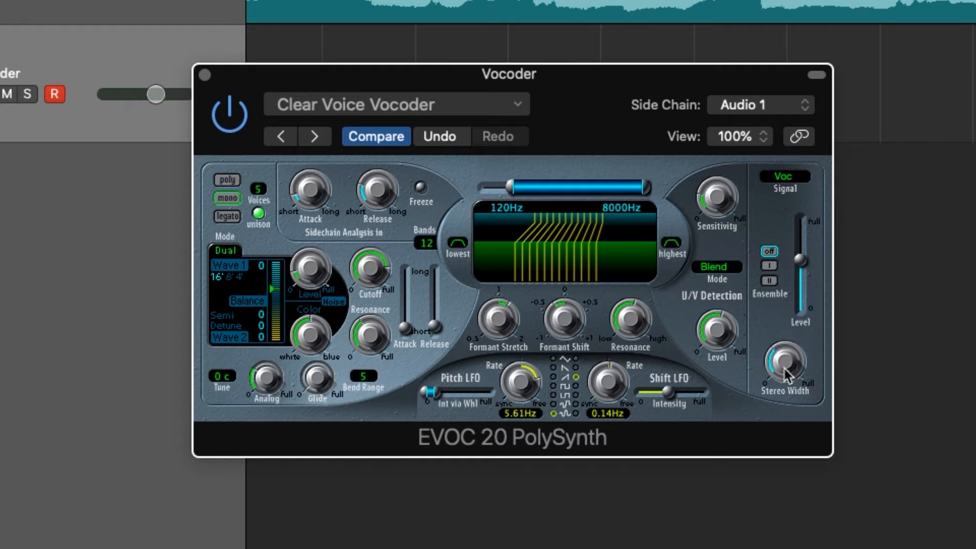
{"action": "left_click_drag", "start_coordinate": [787, 375], "coordinate": [776, 401]}
Step: Look through the 02 Vintage Vocoder presets while keeping Clear Voice Vocoder, and shift the plug-in window slightly
{"action": "left_click", "coordinate": [397, 104]}
{"action": "mouse_move", "coordinate": [423, 548]}
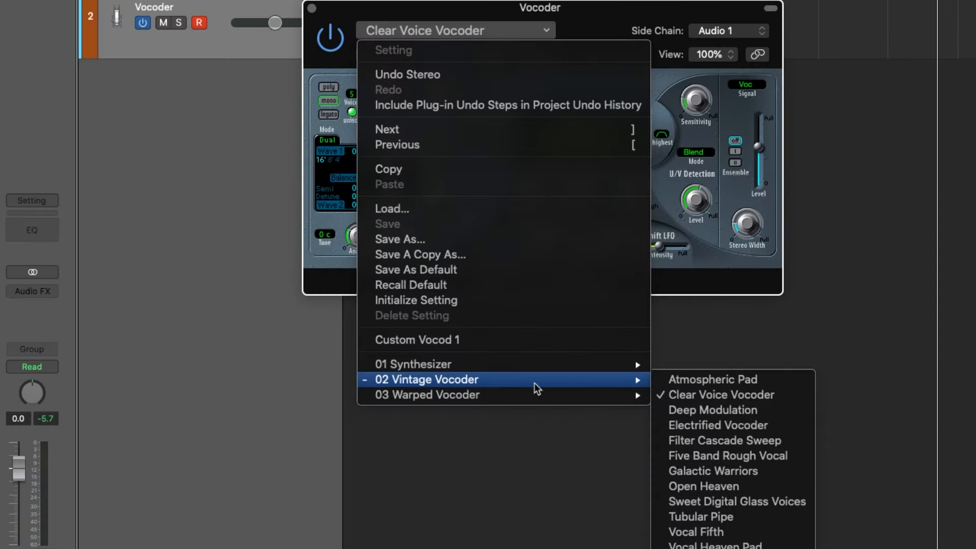
{"action": "left_click", "coordinate": [612, 27]}
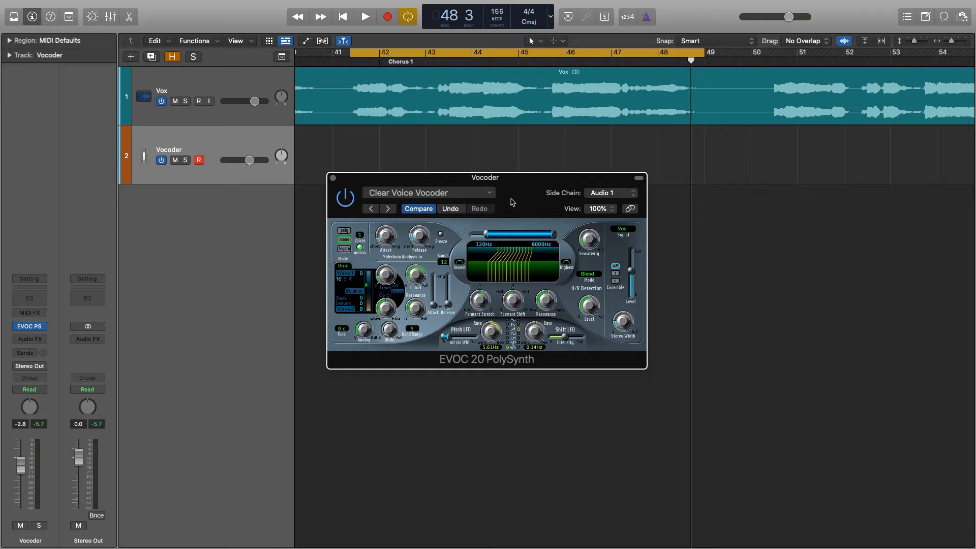
{"action": "left_click_drag", "start_coordinate": [512, 202], "coordinate": [506, 203]}
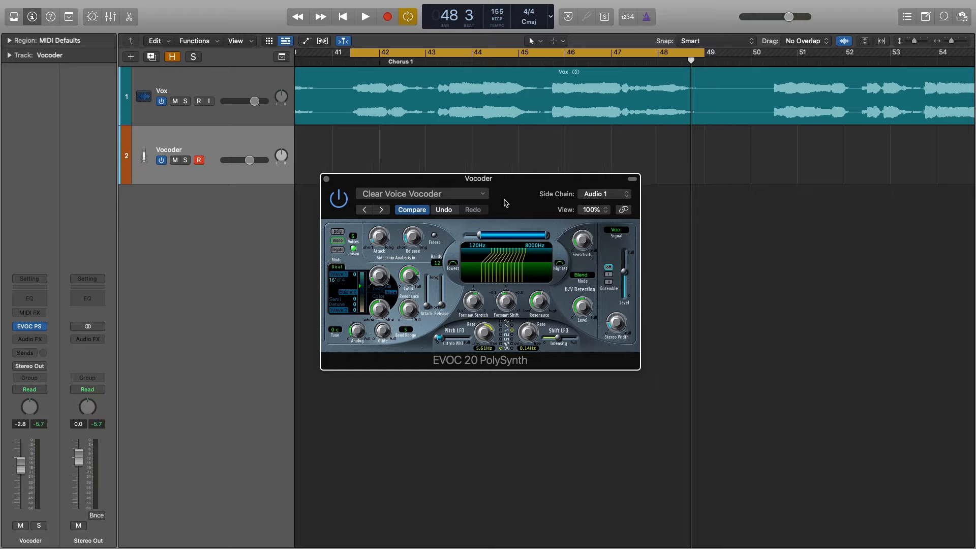